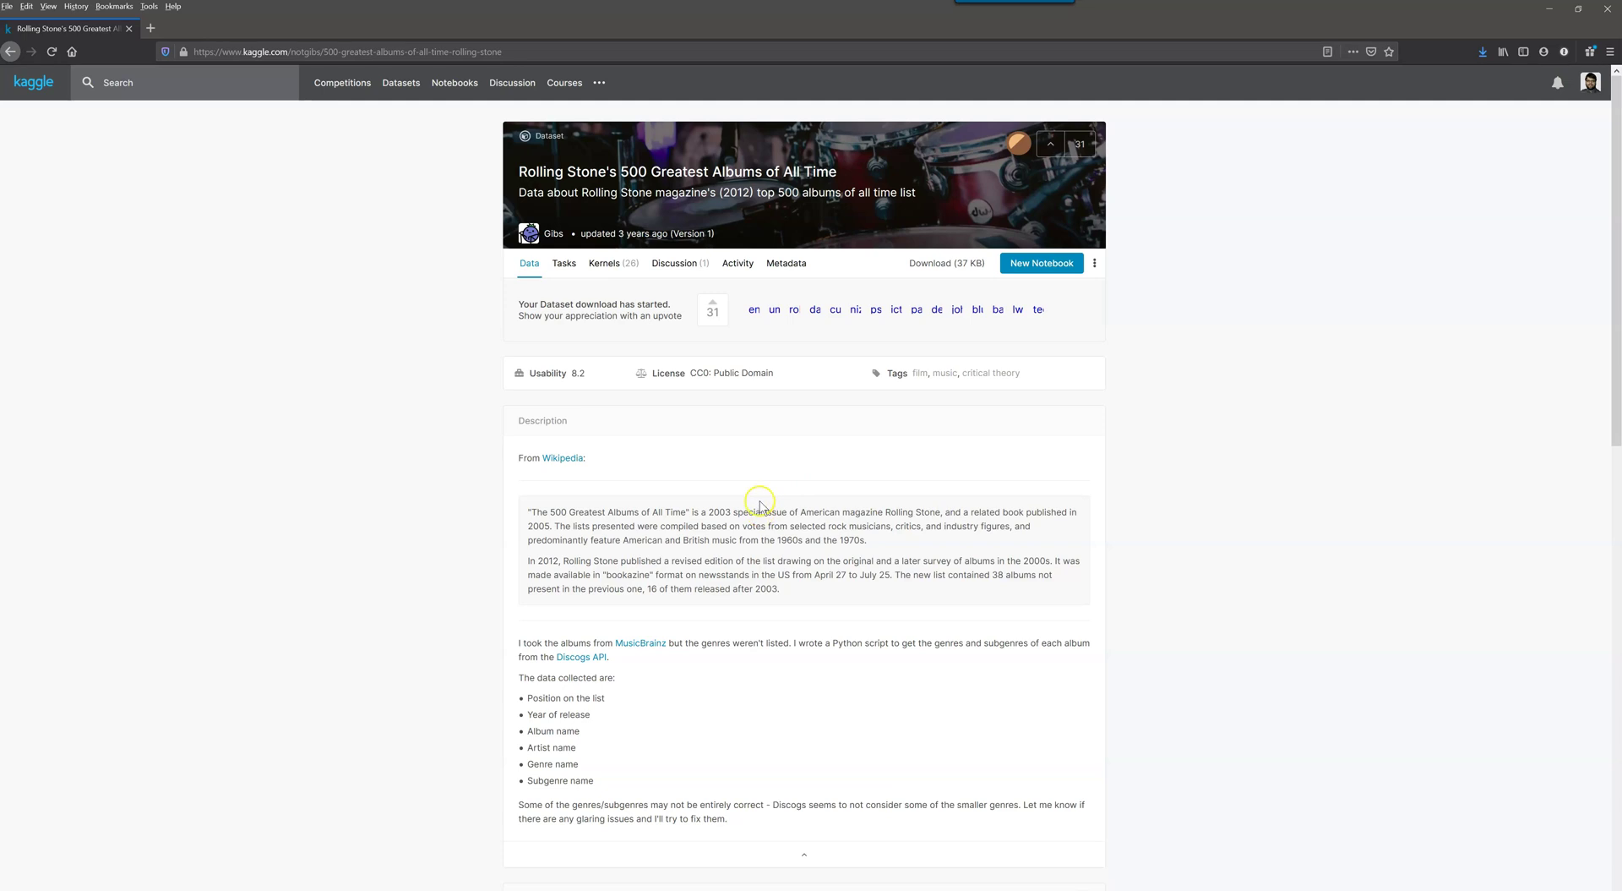
- Switch to MicroStrategy Desktop and create a new Untitled Dossier
{"action": "key", "text": "alt+Tab"}
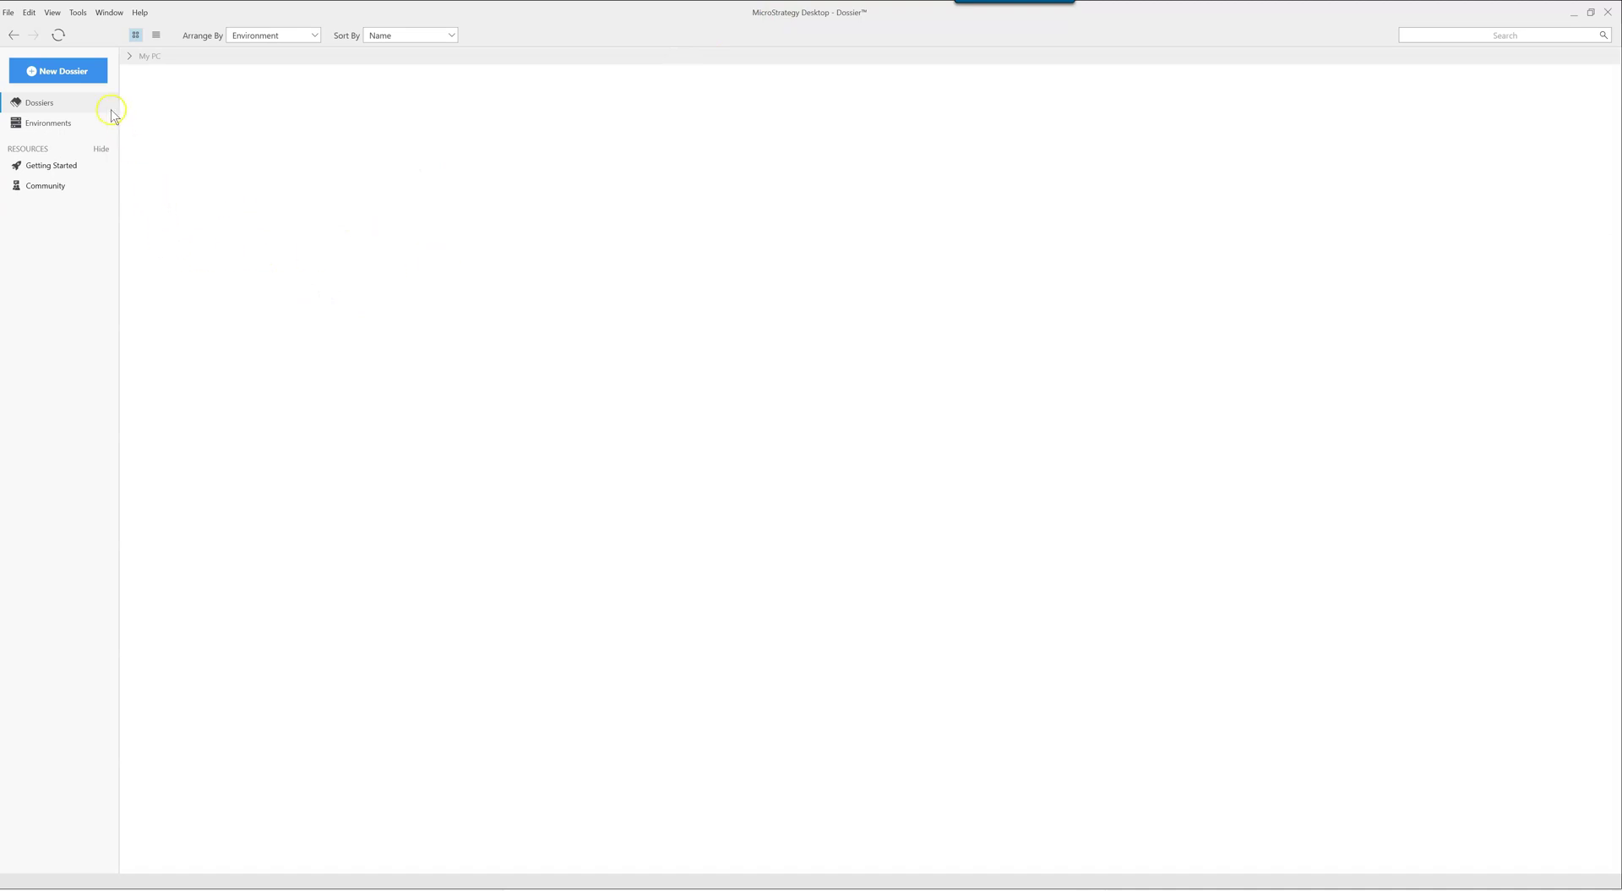
{"action": "left_click", "coordinate": [67, 76]}
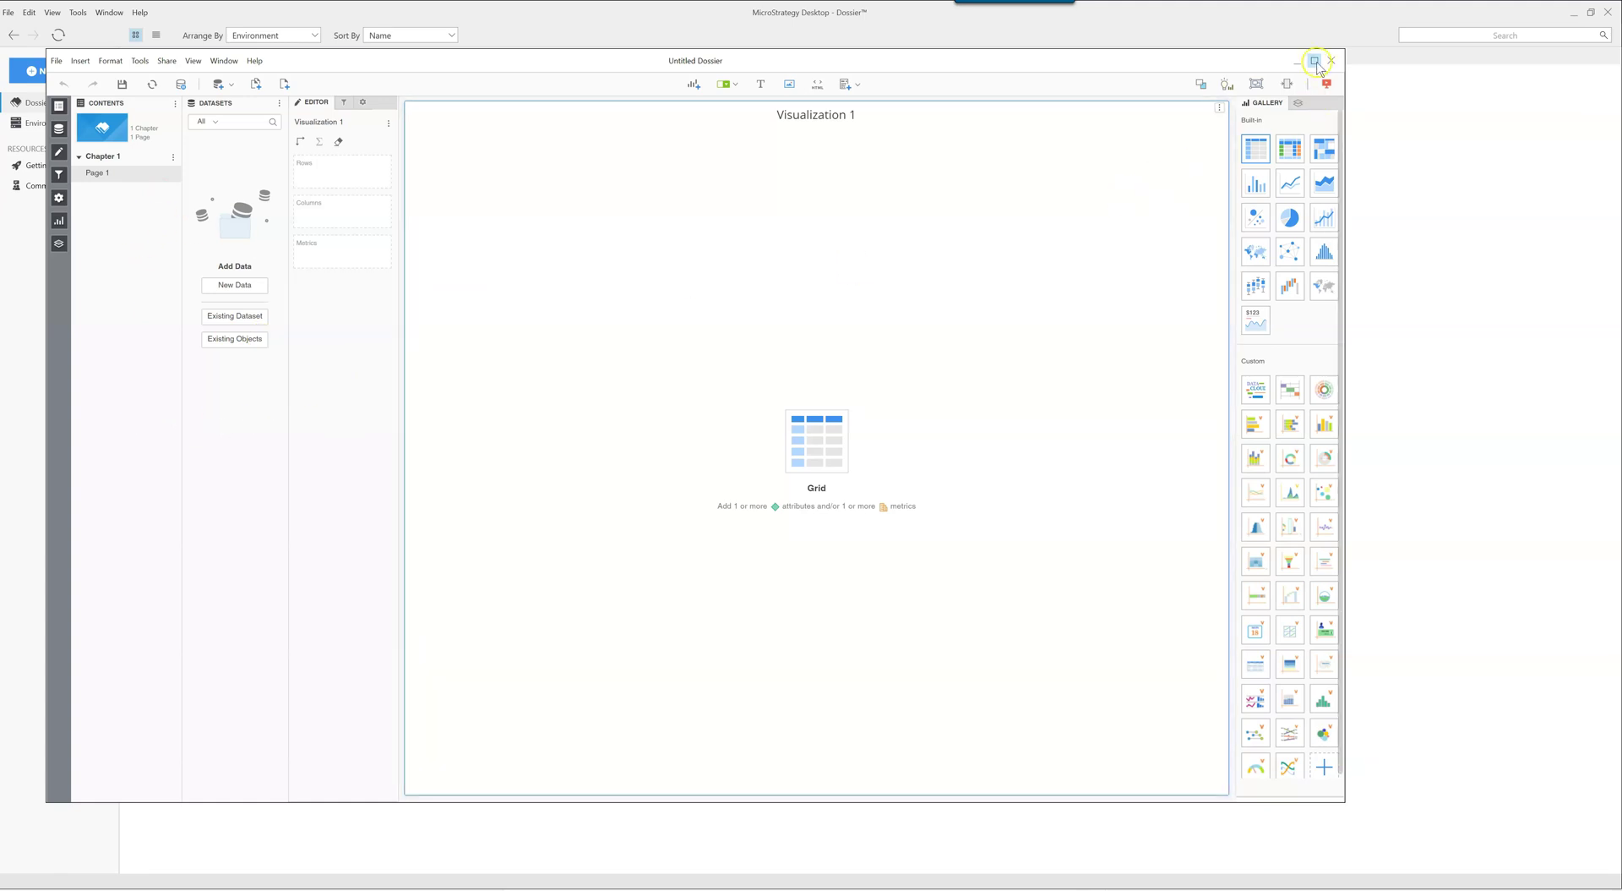
- Maximize the dossier editor and toggle the Contents and Datasets panels closed and open again
{"action": "left_click", "coordinate": [1315, 60]}
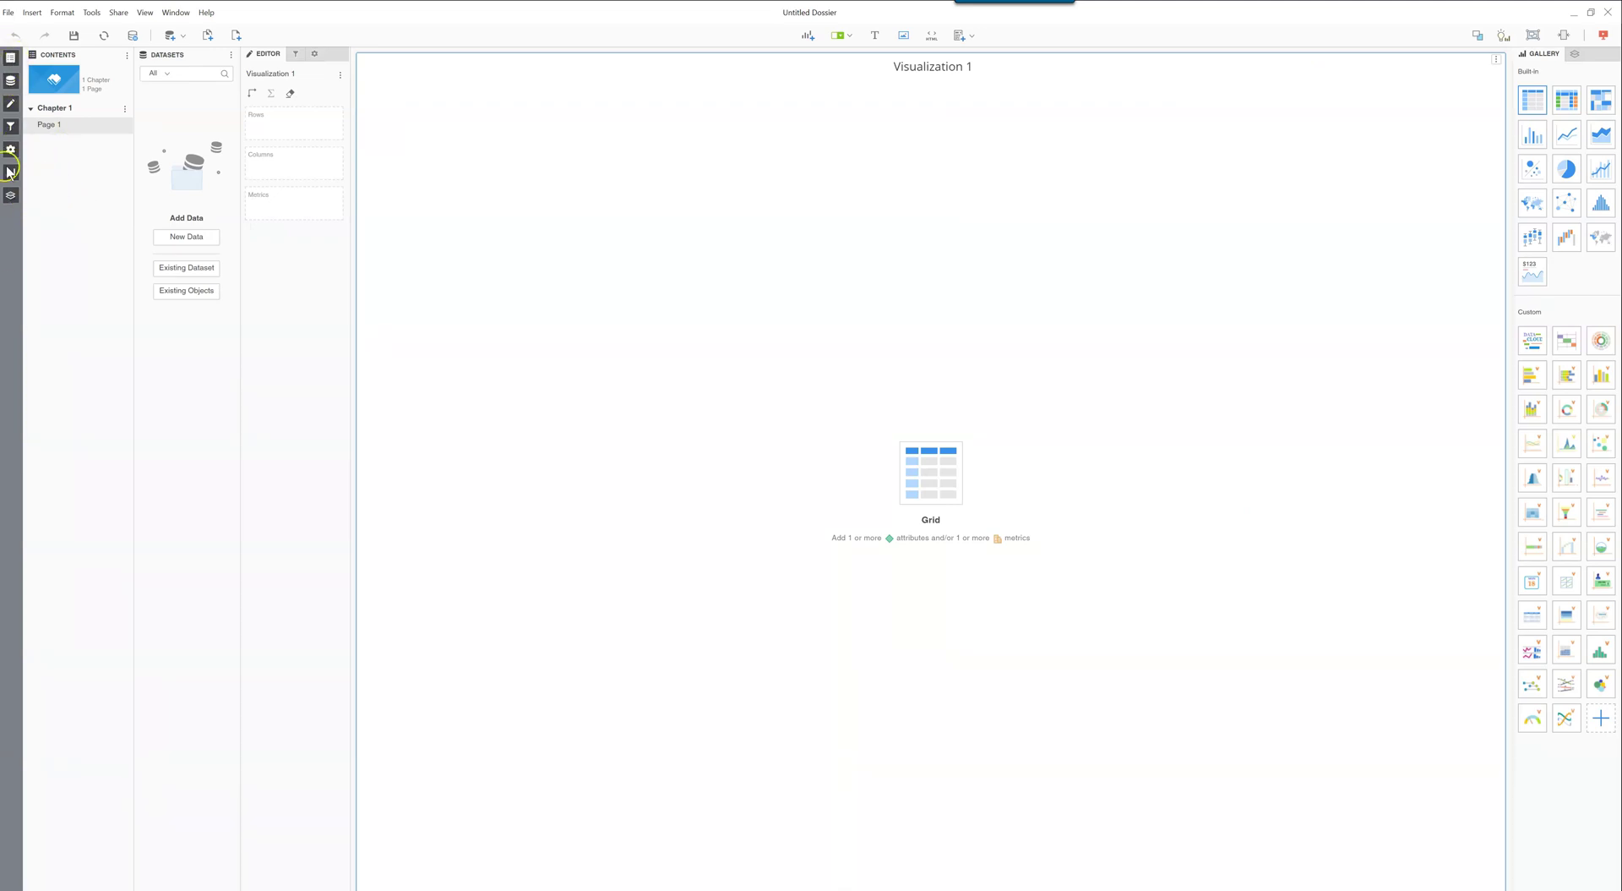
{"action": "left_click", "coordinate": [10, 58]}
{"action": "left_click", "coordinate": [11, 81]}
{"action": "left_click", "coordinate": [11, 81]}
{"action": "left_click", "coordinate": [10, 57]}
- Select Chapter 1, Page 1 and show its Filter and Format options for Visualization 1
{"action": "left_click", "coordinate": [64, 59]}
{"action": "left_click", "coordinate": [64, 110]}
{"action": "left_click", "coordinate": [71, 125]}
{"action": "left_click", "coordinate": [294, 53]}
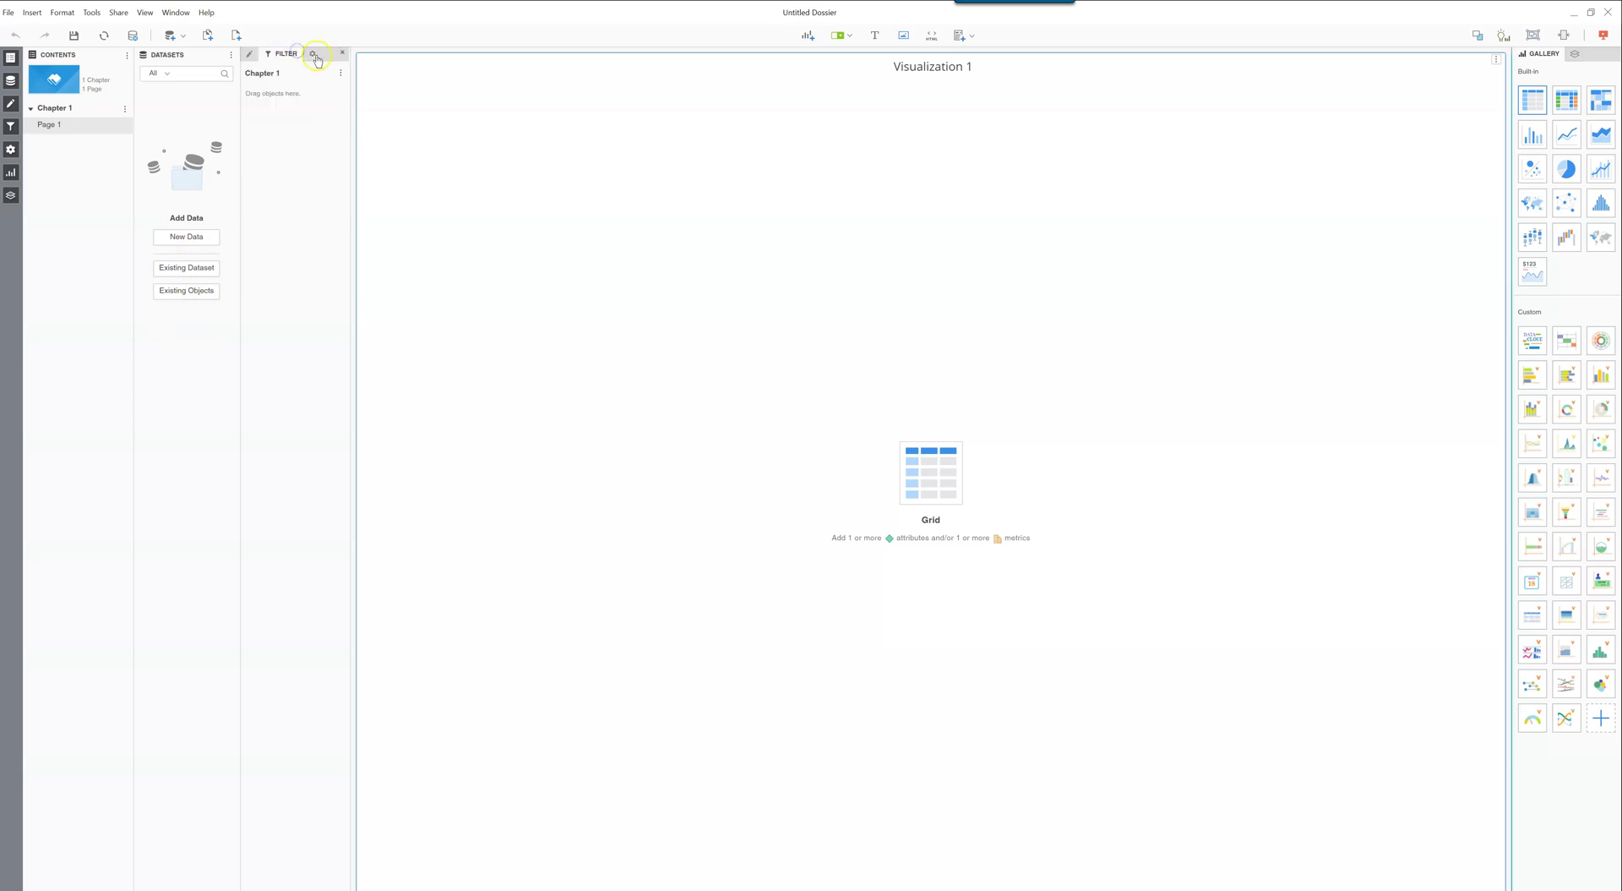
{"action": "left_click", "coordinate": [312, 54]}
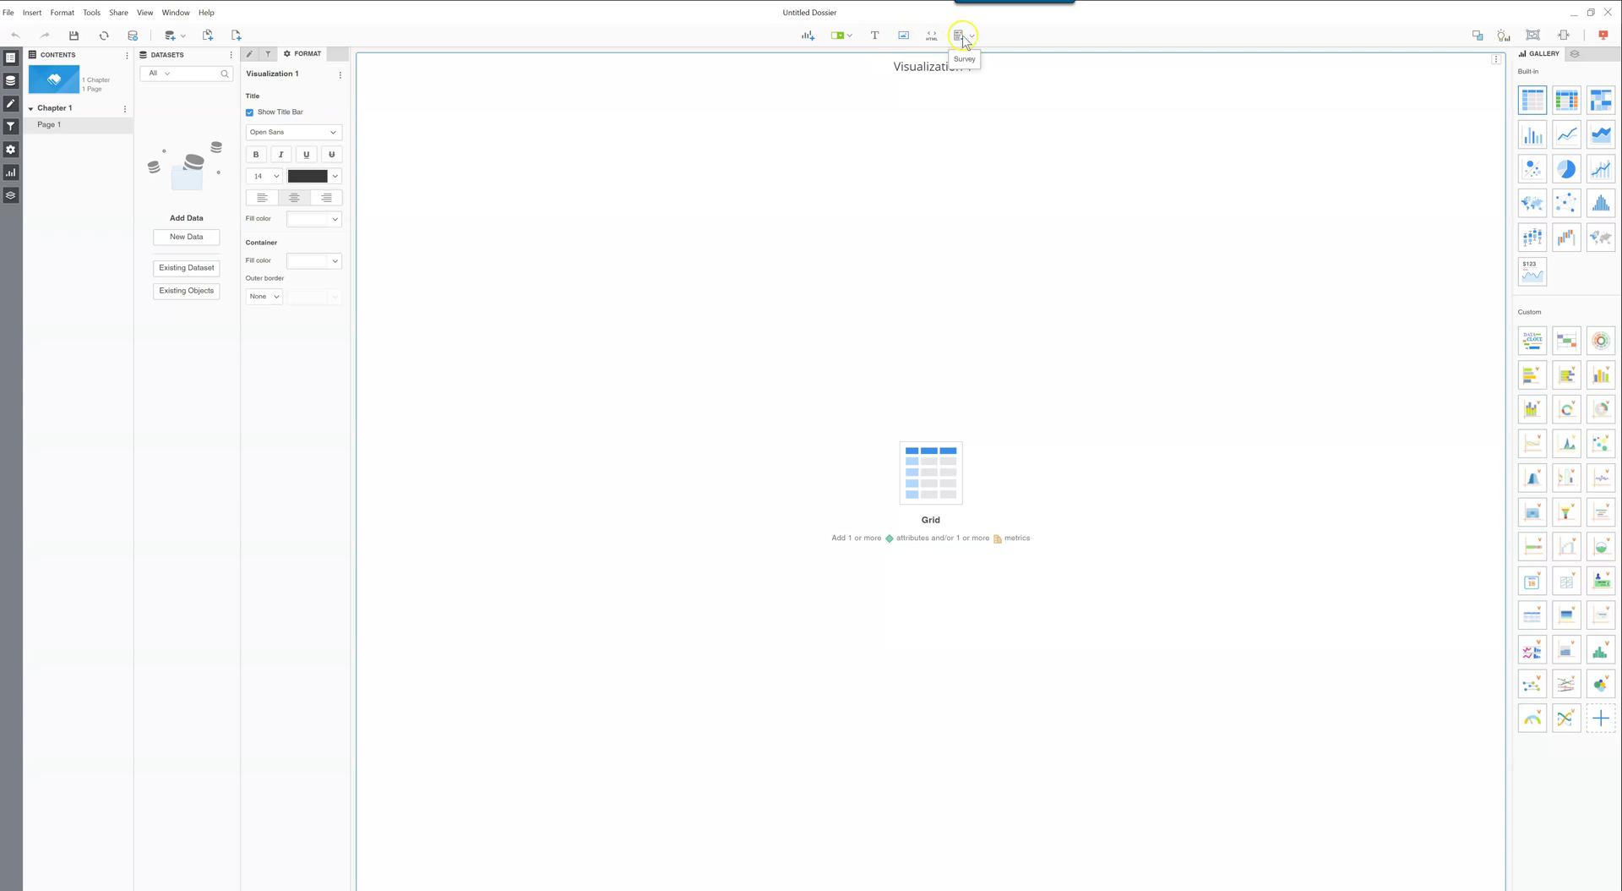
{"action": "left_click", "coordinate": [961, 37]}
{"action": "left_click", "coordinate": [1291, 264]}
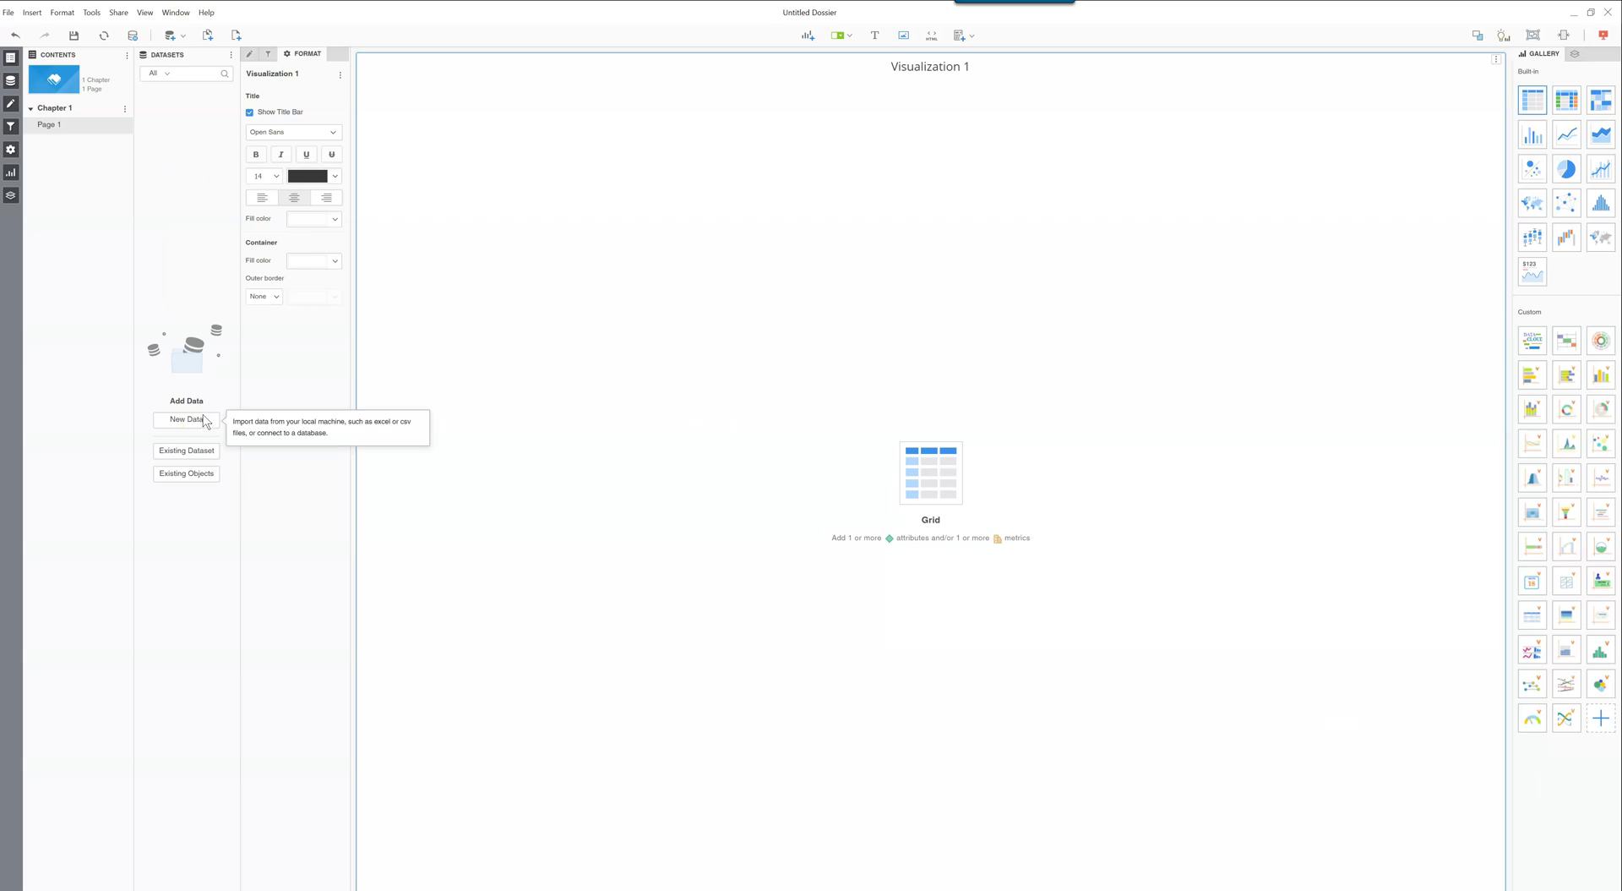
- Browse the New Data sources and choose File from Disk
{"action": "left_click", "coordinate": [187, 419]}
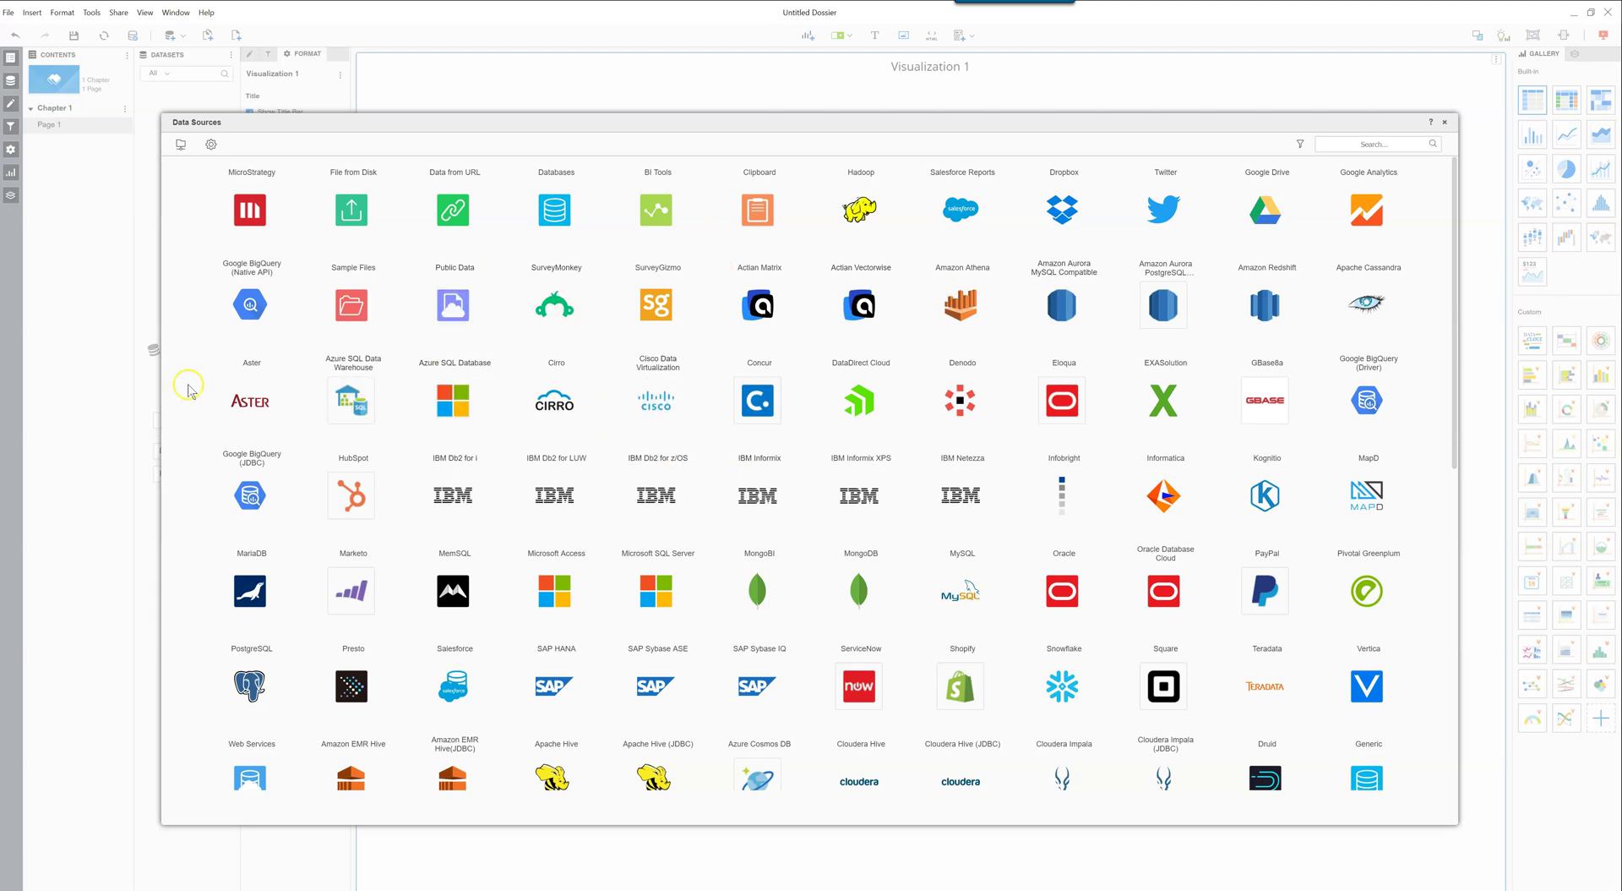
{"action": "scroll", "coordinate": [196, 400], "scroll_direction": "down", "scroll_amount": 3}
{"action": "scroll", "coordinate": [196, 400], "scroll_direction": "down", "scroll_amount": 5}
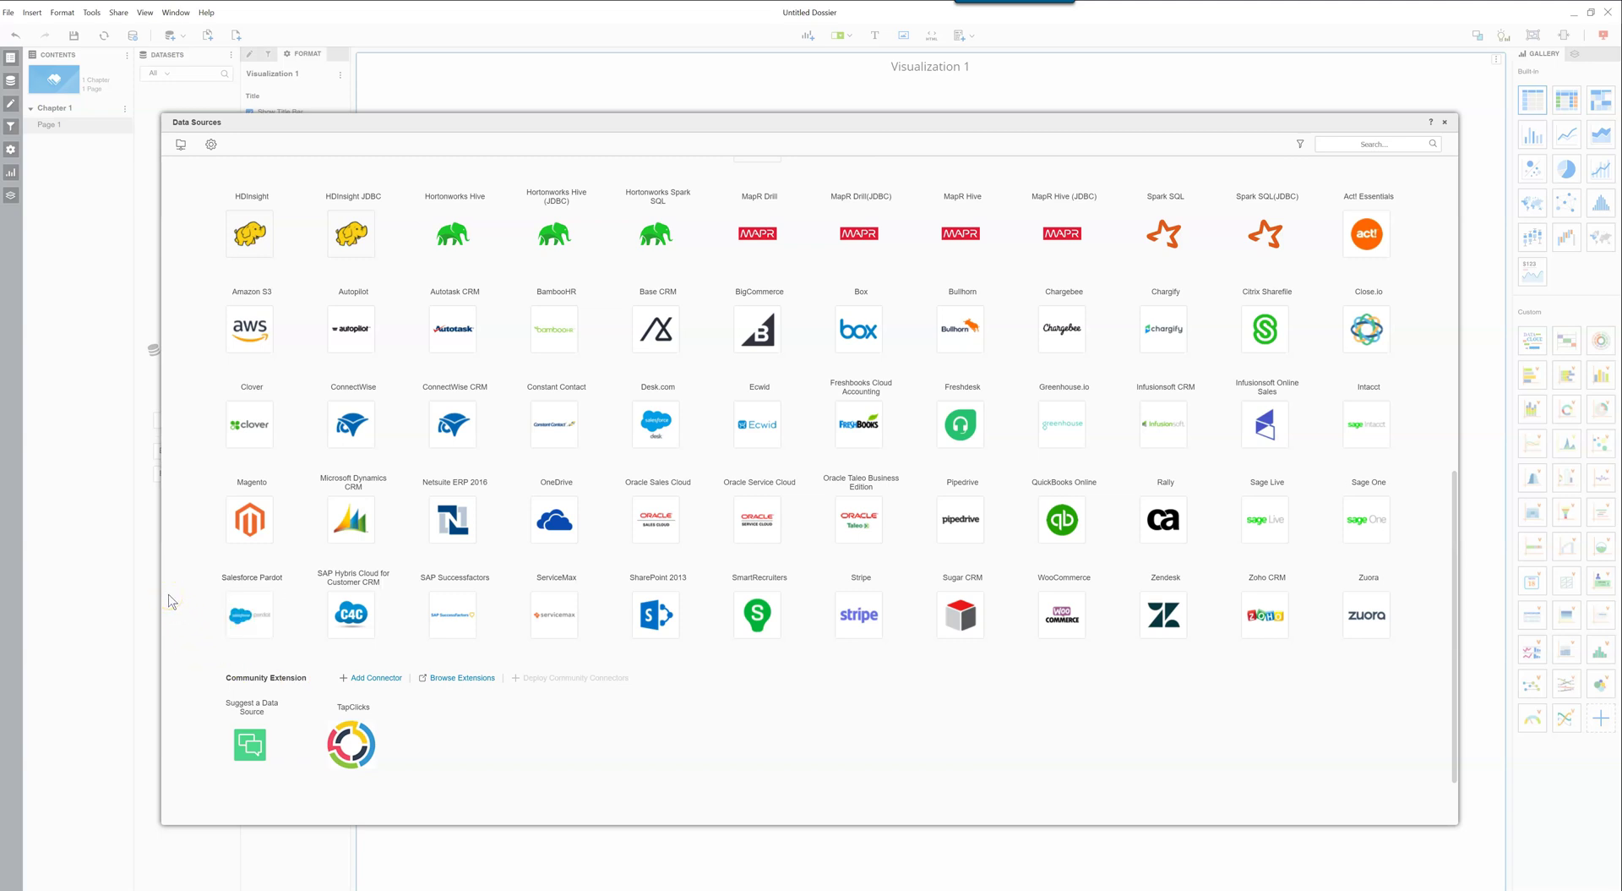
{"action": "scroll", "coordinate": [173, 602], "scroll_direction": "up", "scroll_amount": 10}
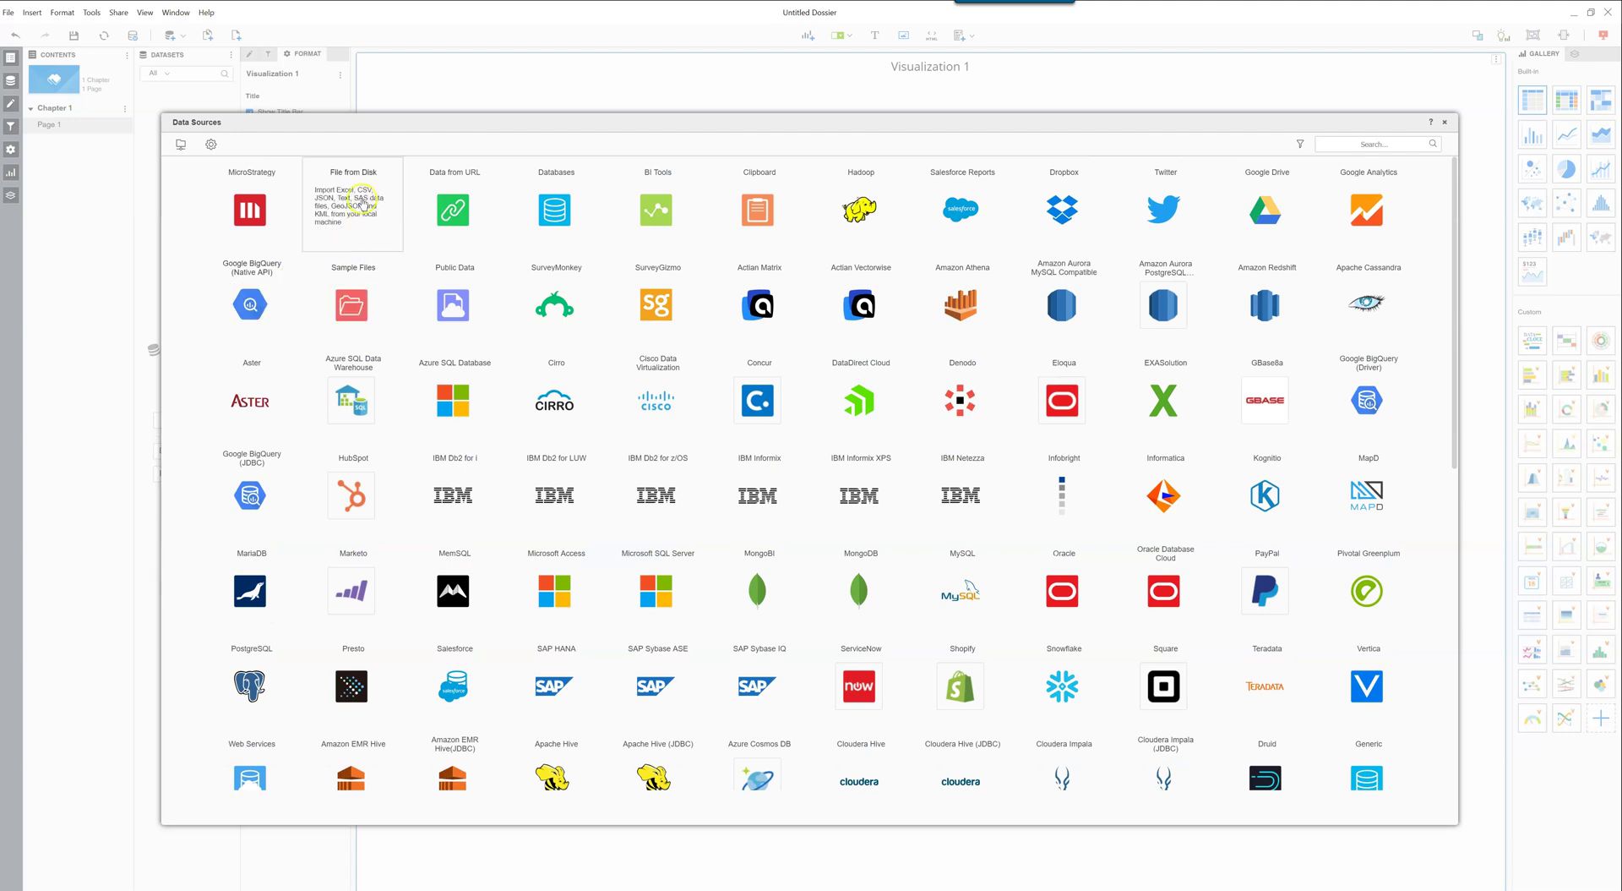
{"action": "left_click", "coordinate": [360, 180]}
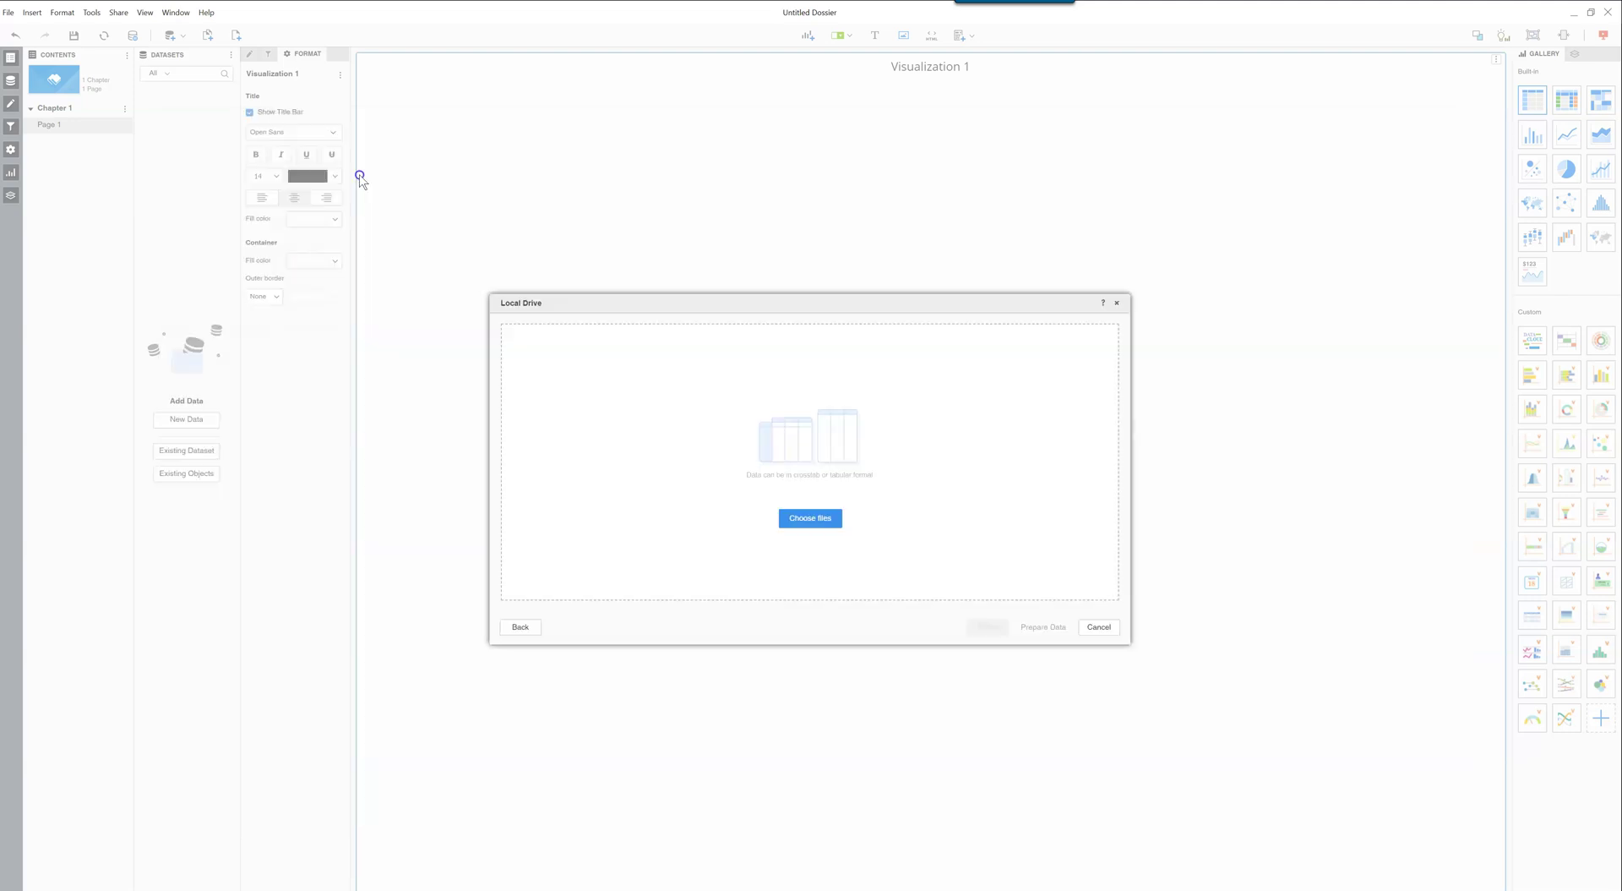
- Pick albumlist.csv from the computer and open it in Prepare Data
{"action": "left_click", "coordinate": [816, 518]}
{"action": "double_click", "coordinate": [145, 95]}
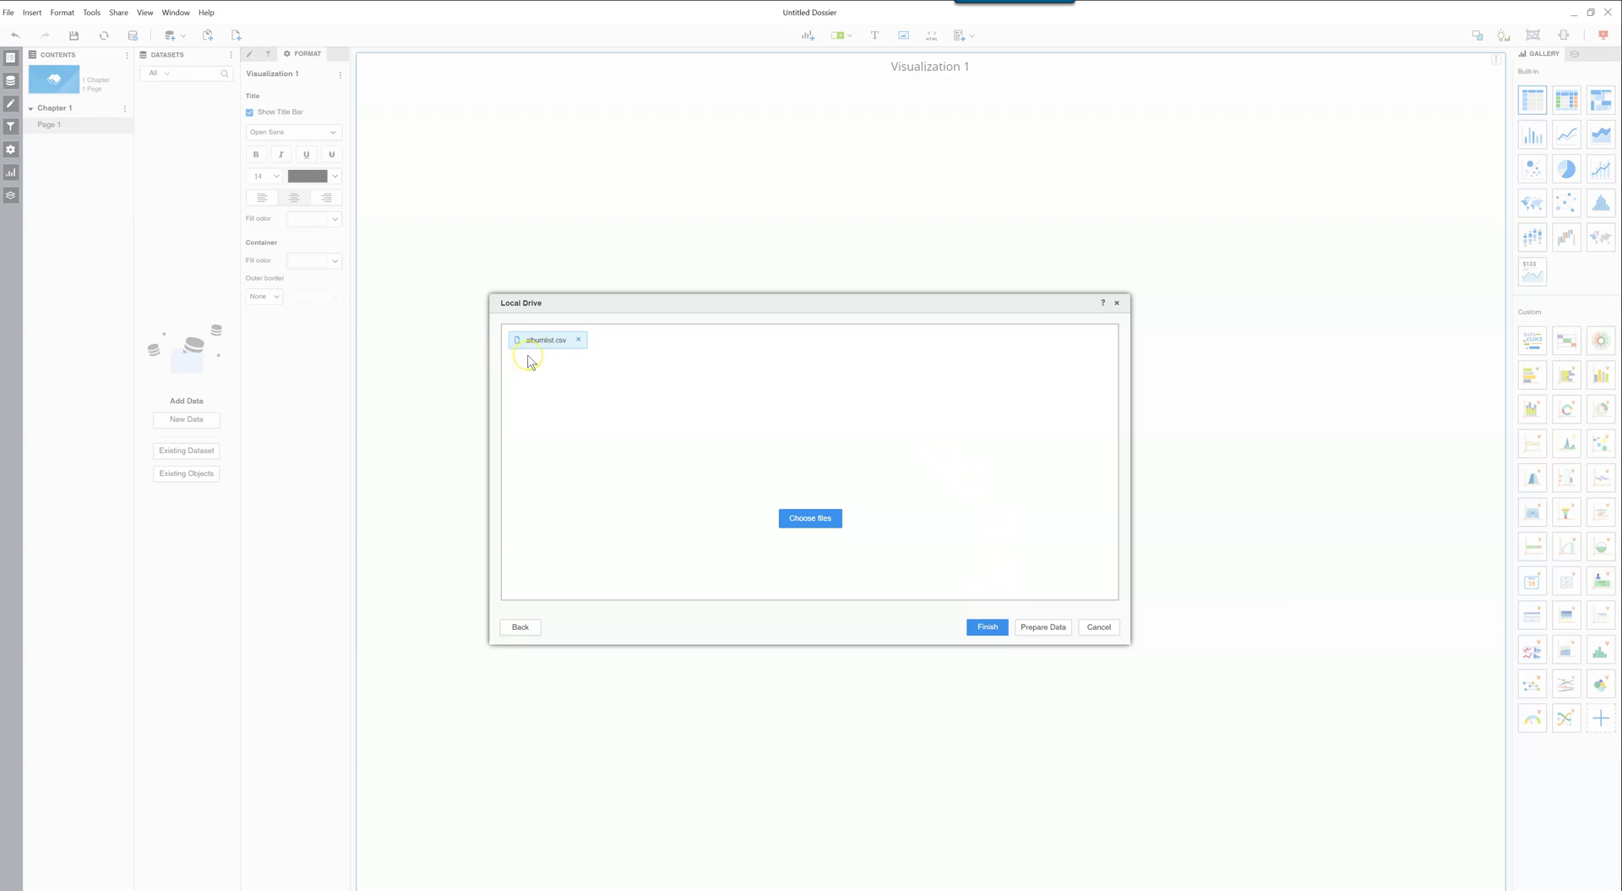
{"action": "left_click", "coordinate": [1061, 632]}
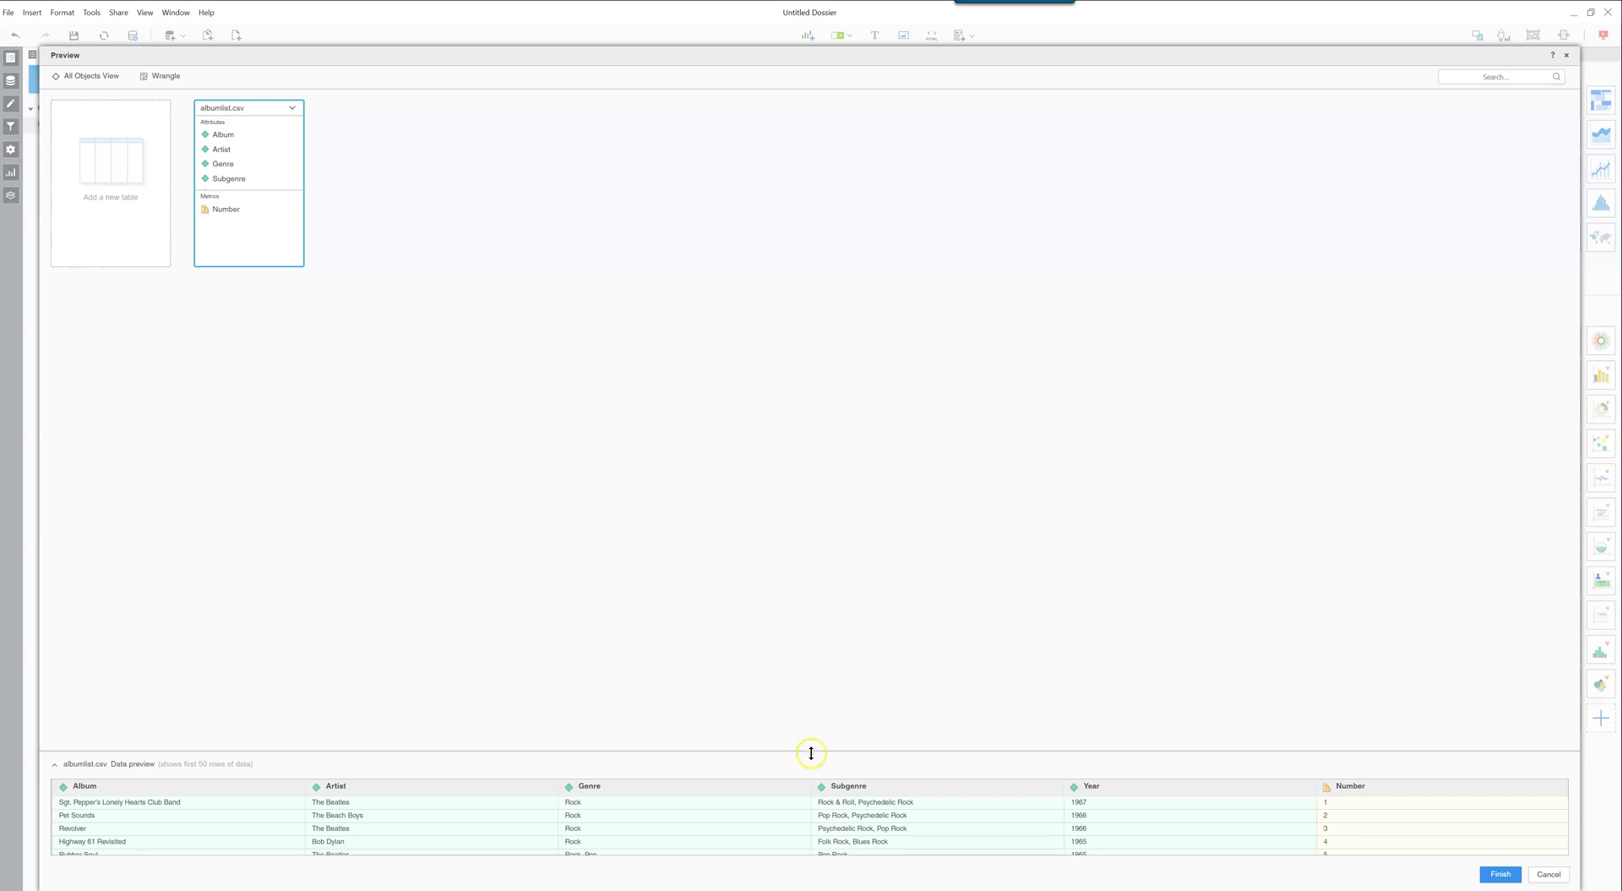
- Make the albumlist.csv preview taller and scroll through its ranked album rows
{"action": "left_click_drag", "start_coordinate": [811, 751], "coordinate": [814, 667]}
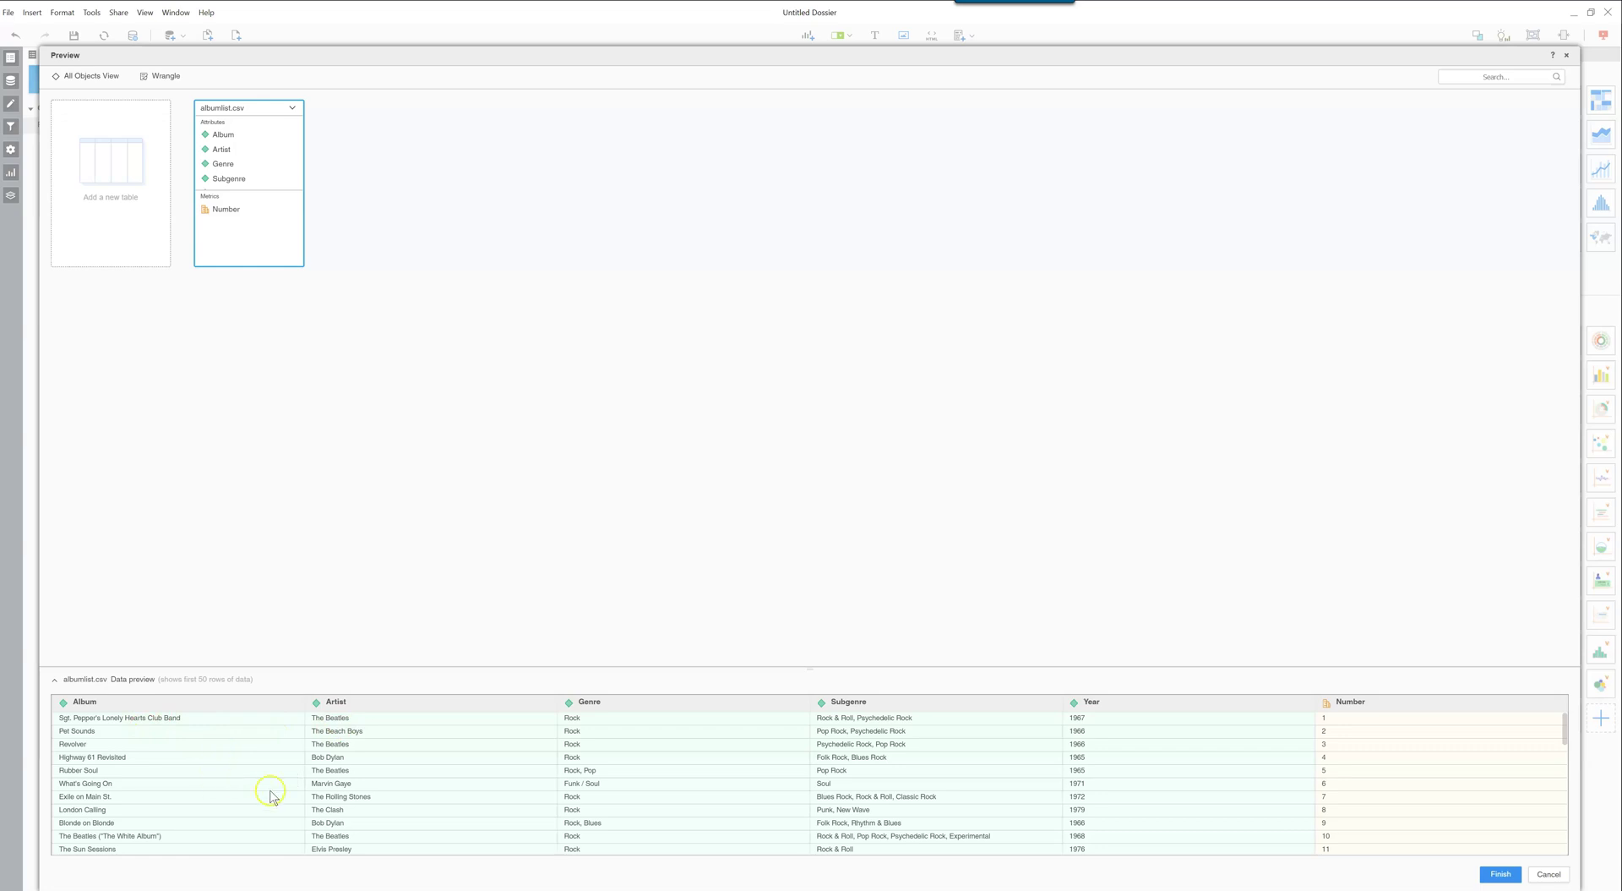
{"action": "scroll", "coordinate": [1408, 778], "scroll_direction": "down", "scroll_amount": 5}
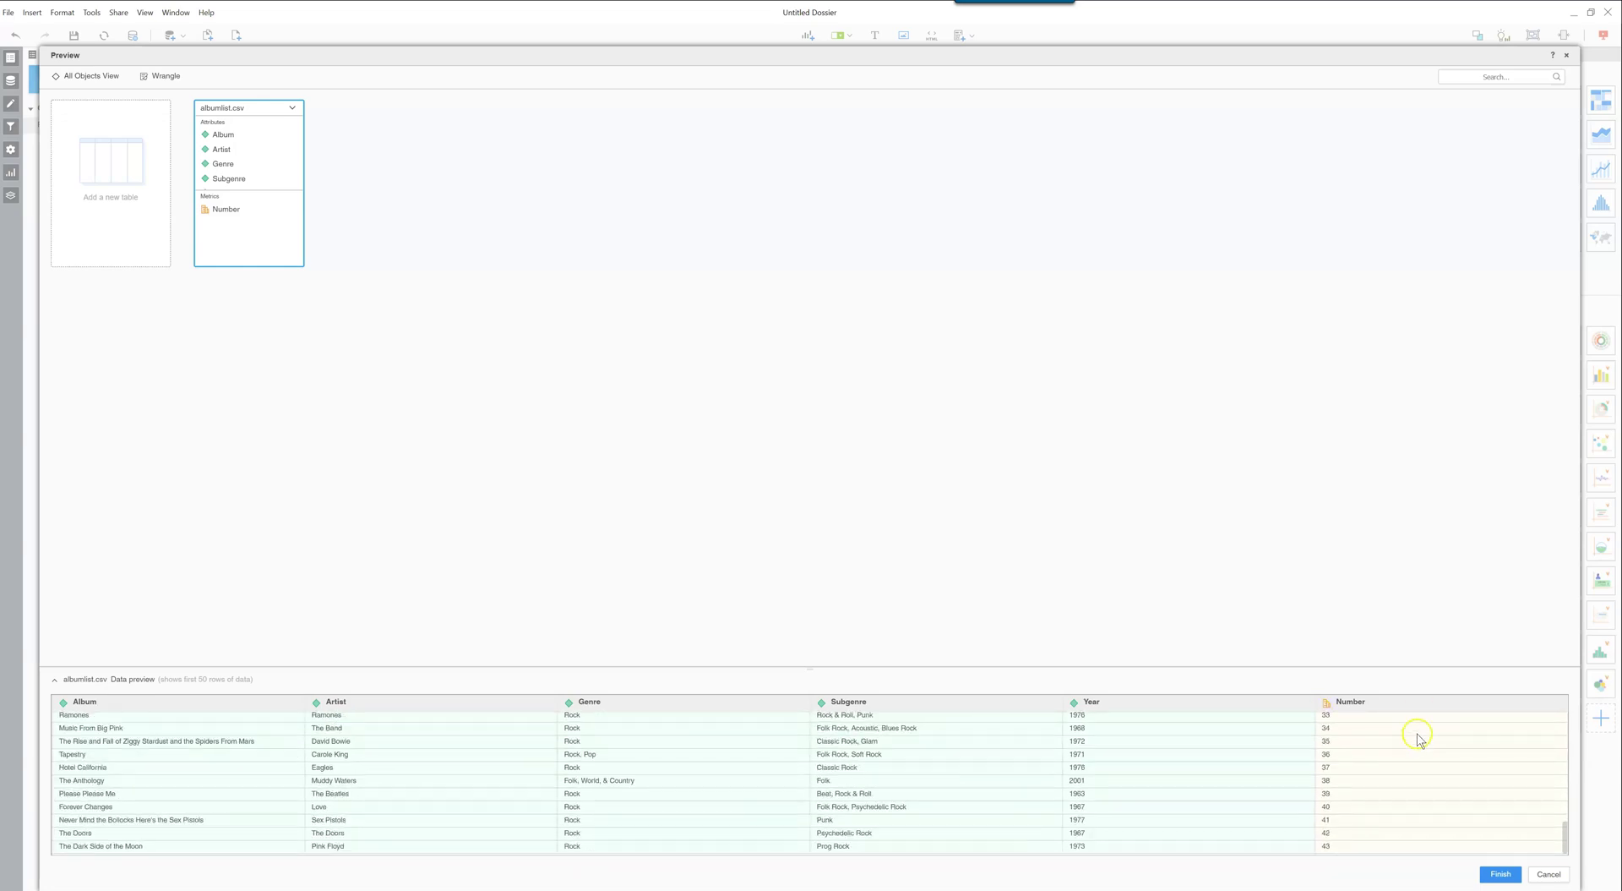
{"action": "scroll", "coordinate": [1418, 740], "scroll_direction": "up", "scroll_amount": 5}
{"action": "scroll", "coordinate": [1394, 761], "scroll_direction": "down", "scroll_amount": 5}
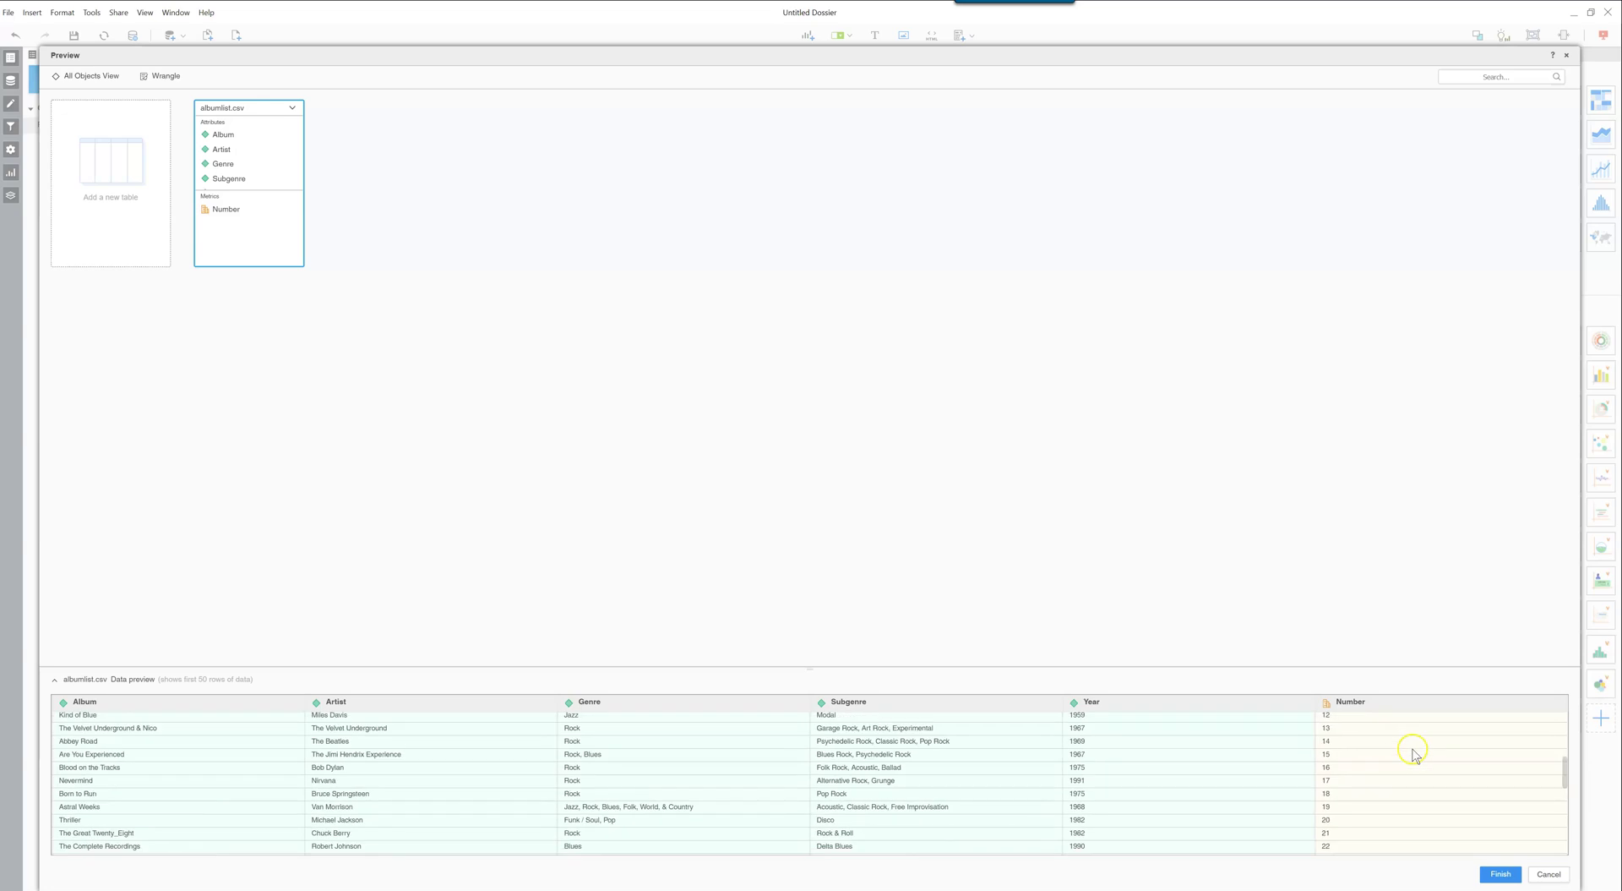
{"action": "scroll", "coordinate": [1408, 754], "scroll_direction": "up", "scroll_amount": 5}
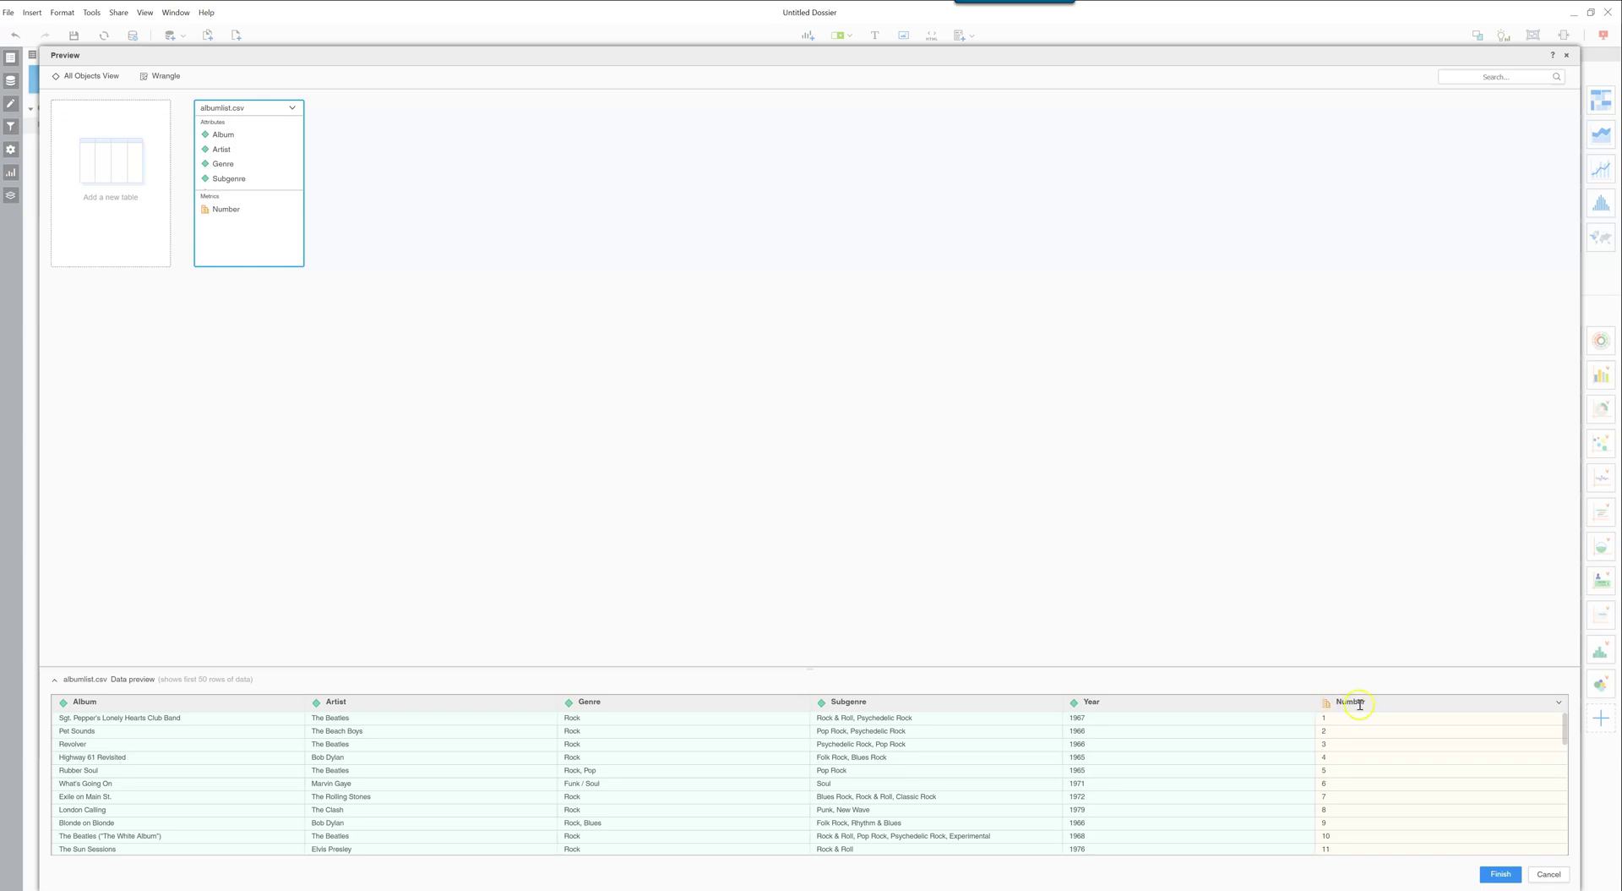
- Convert the Number metric of albumlist.csv into an attribute
{"action": "right_click", "coordinate": [224, 210]}
{"action": "left_click", "coordinate": [266, 246]}
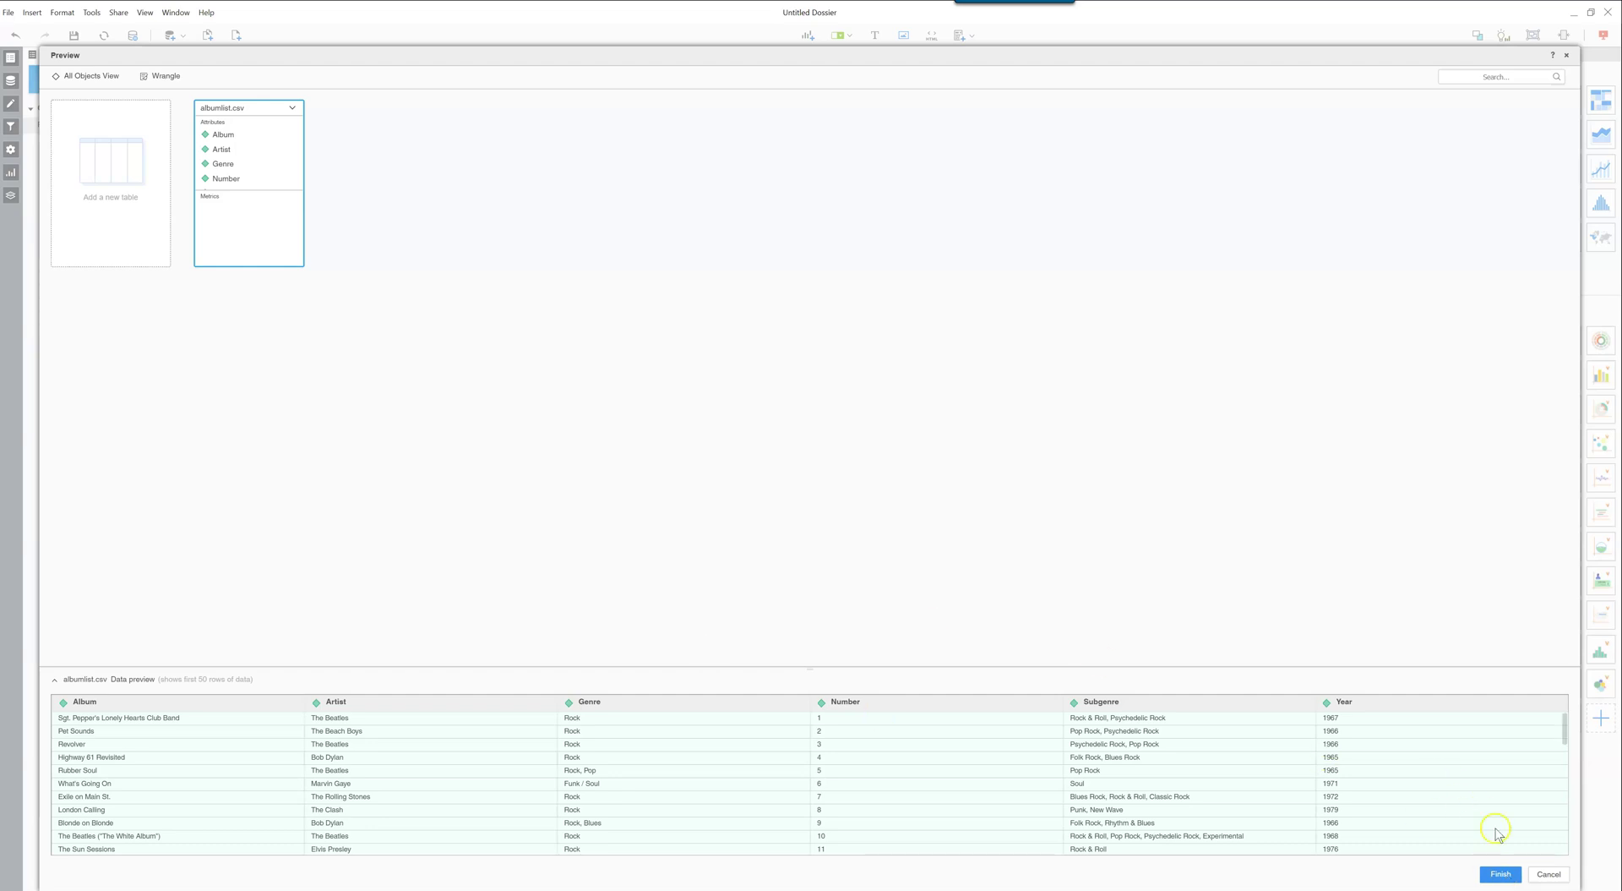
- Finish importing albumlist.csv and place Album onto the empty grid
{"action": "left_click", "coordinate": [1502, 874]}
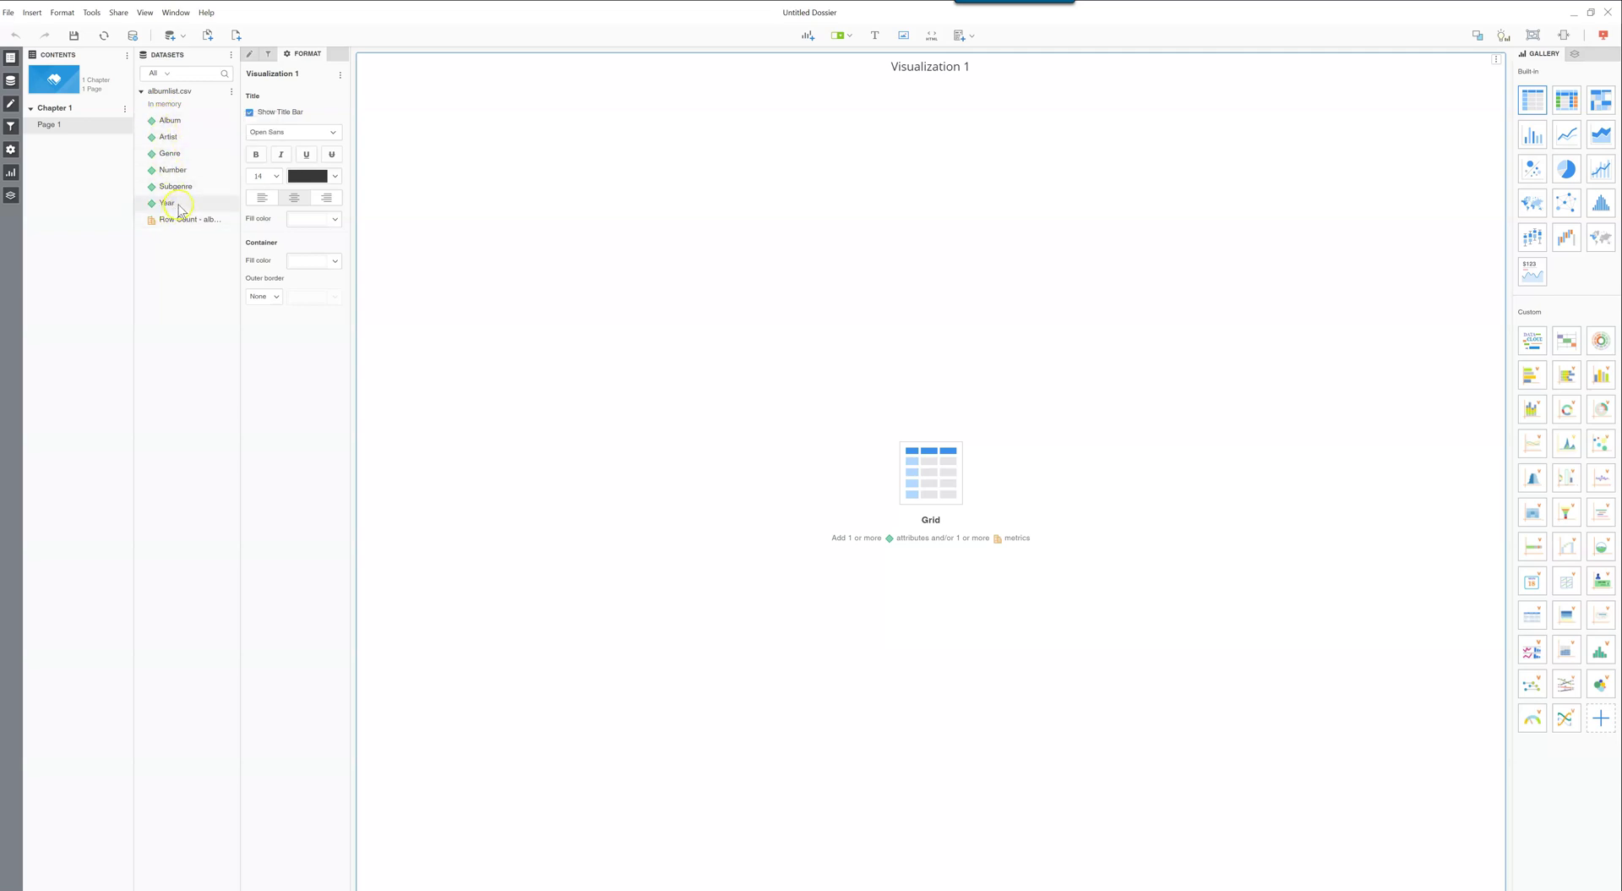
{"action": "left_click_drag", "start_coordinate": [169, 120], "coordinate": [497, 157]}
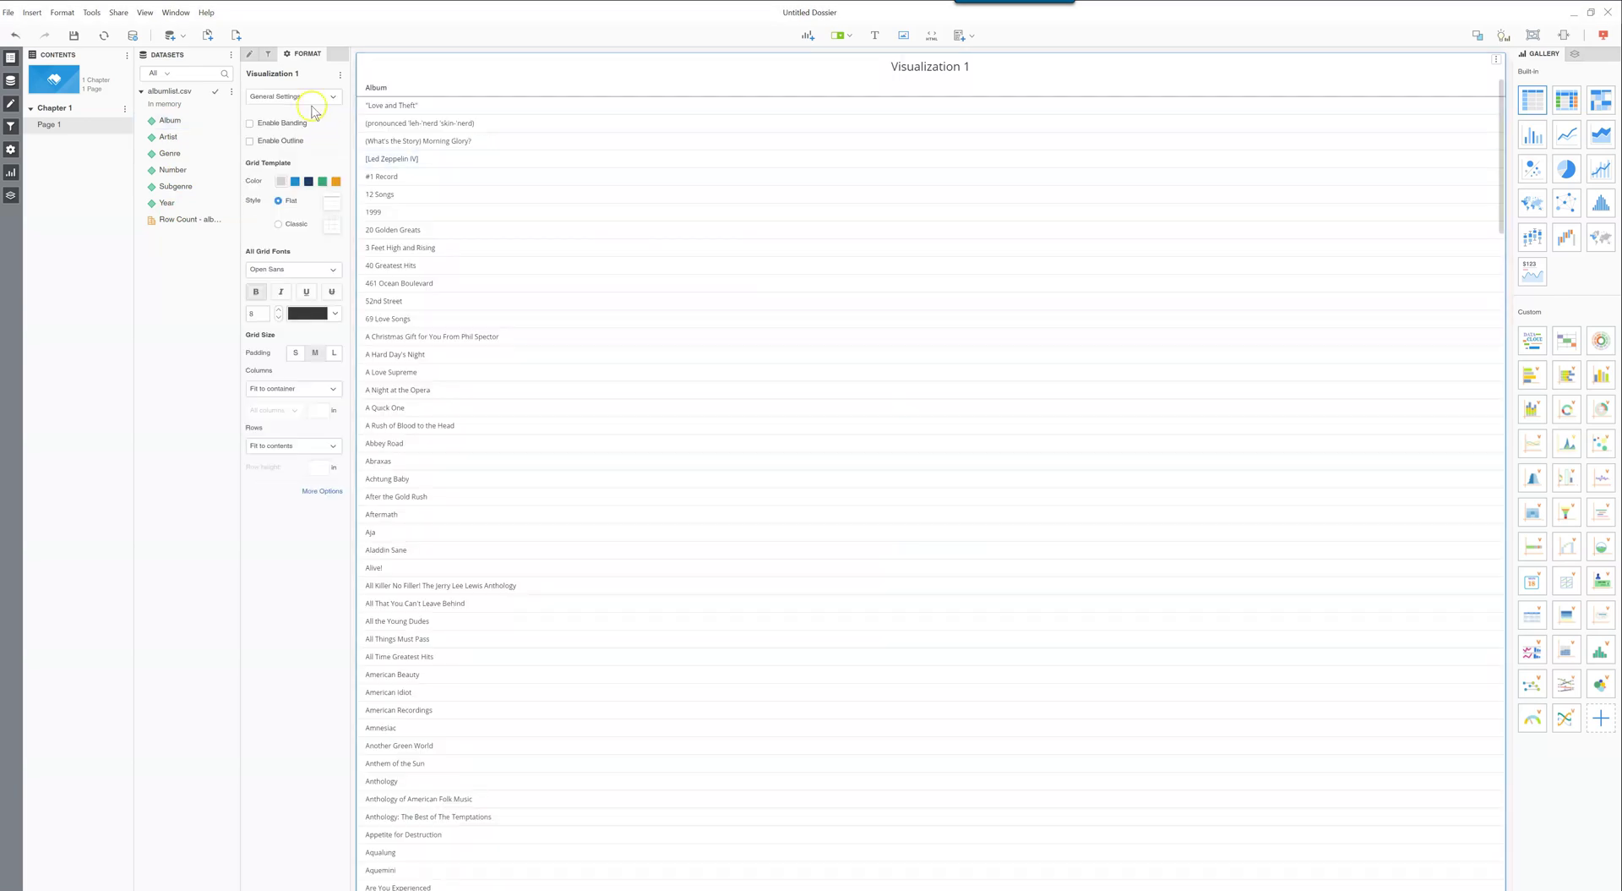
- Add Artist, Genre, Subgenre, Number (as first column) and Year to the album grid's rows
{"action": "left_click", "coordinate": [250, 54]}
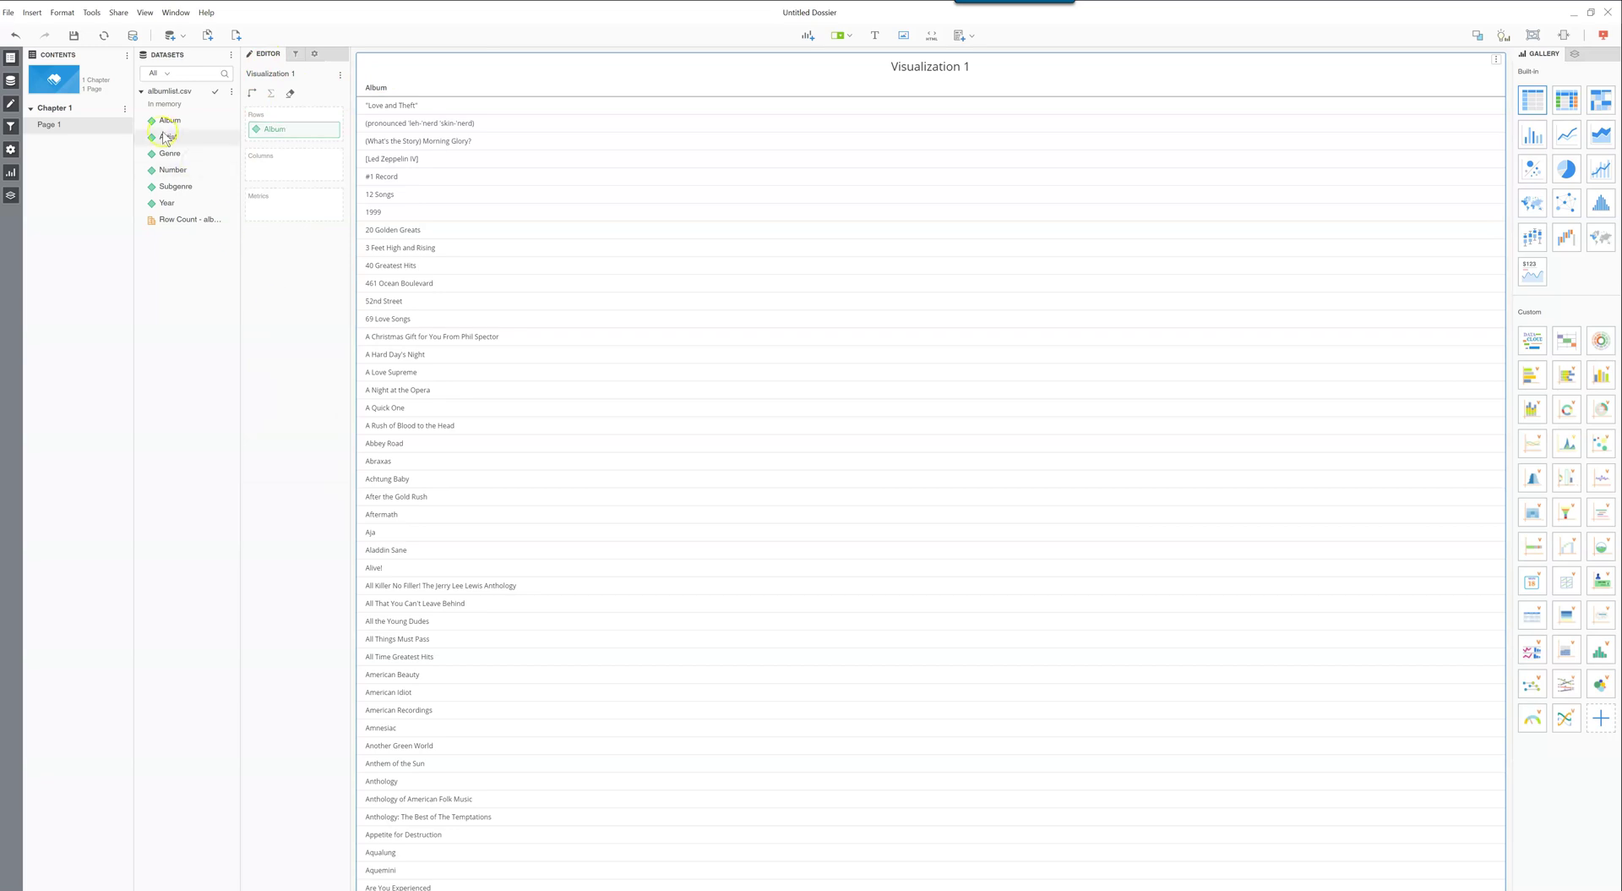
{"action": "left_click_drag", "start_coordinate": [165, 136], "coordinate": [277, 137]}
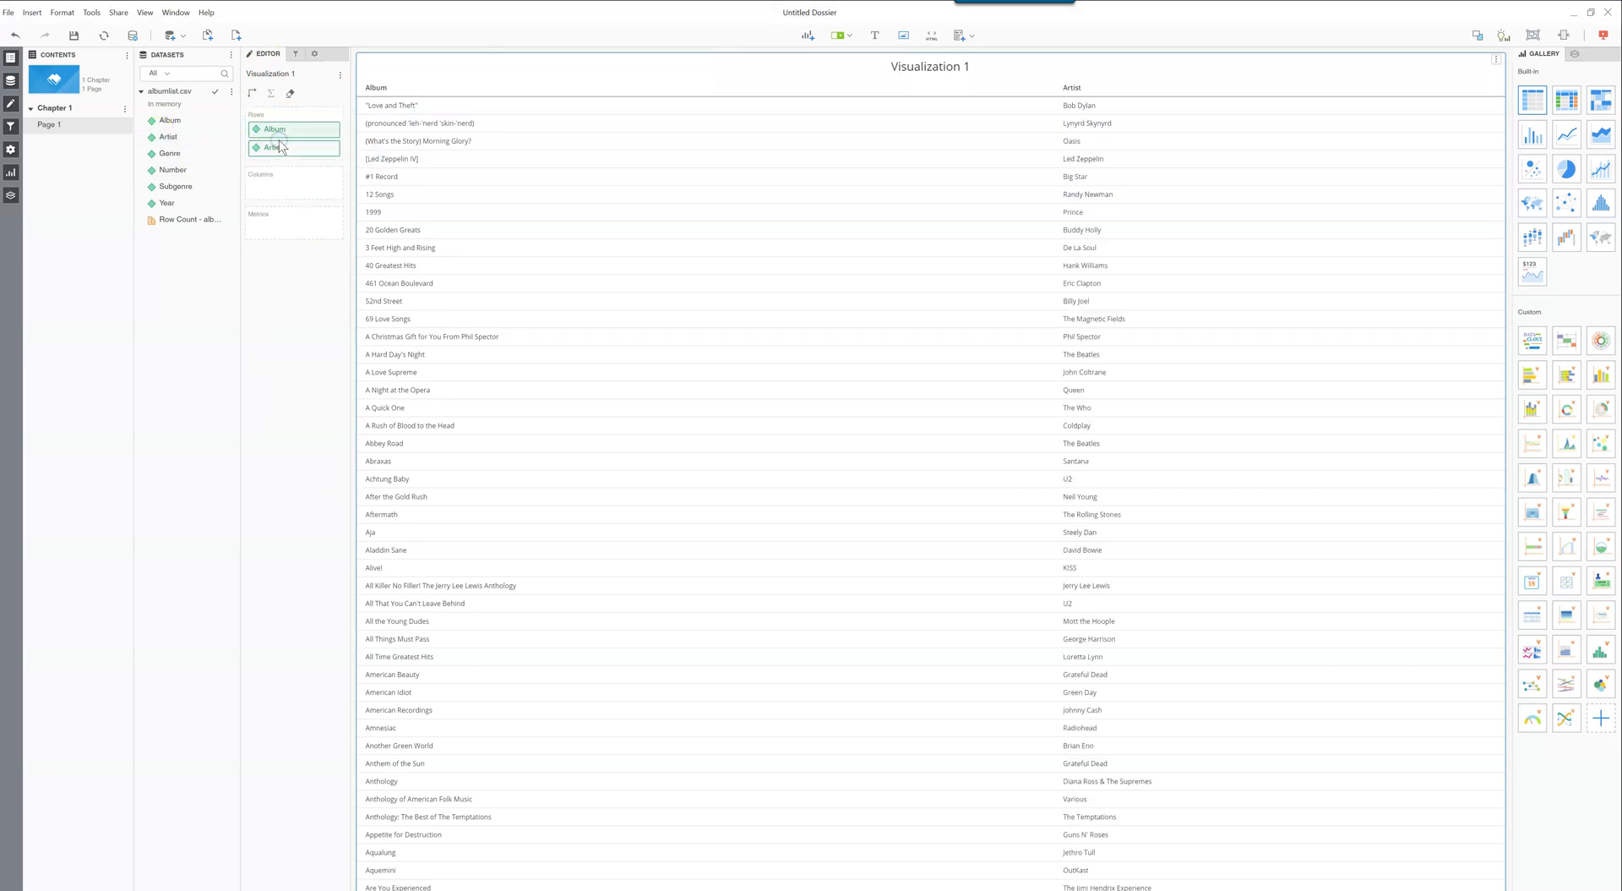
{"action": "left_click_drag", "start_coordinate": [168, 153], "coordinate": [275, 166]}
{"action": "left_click_drag", "start_coordinate": [179, 186], "coordinate": [285, 182]}
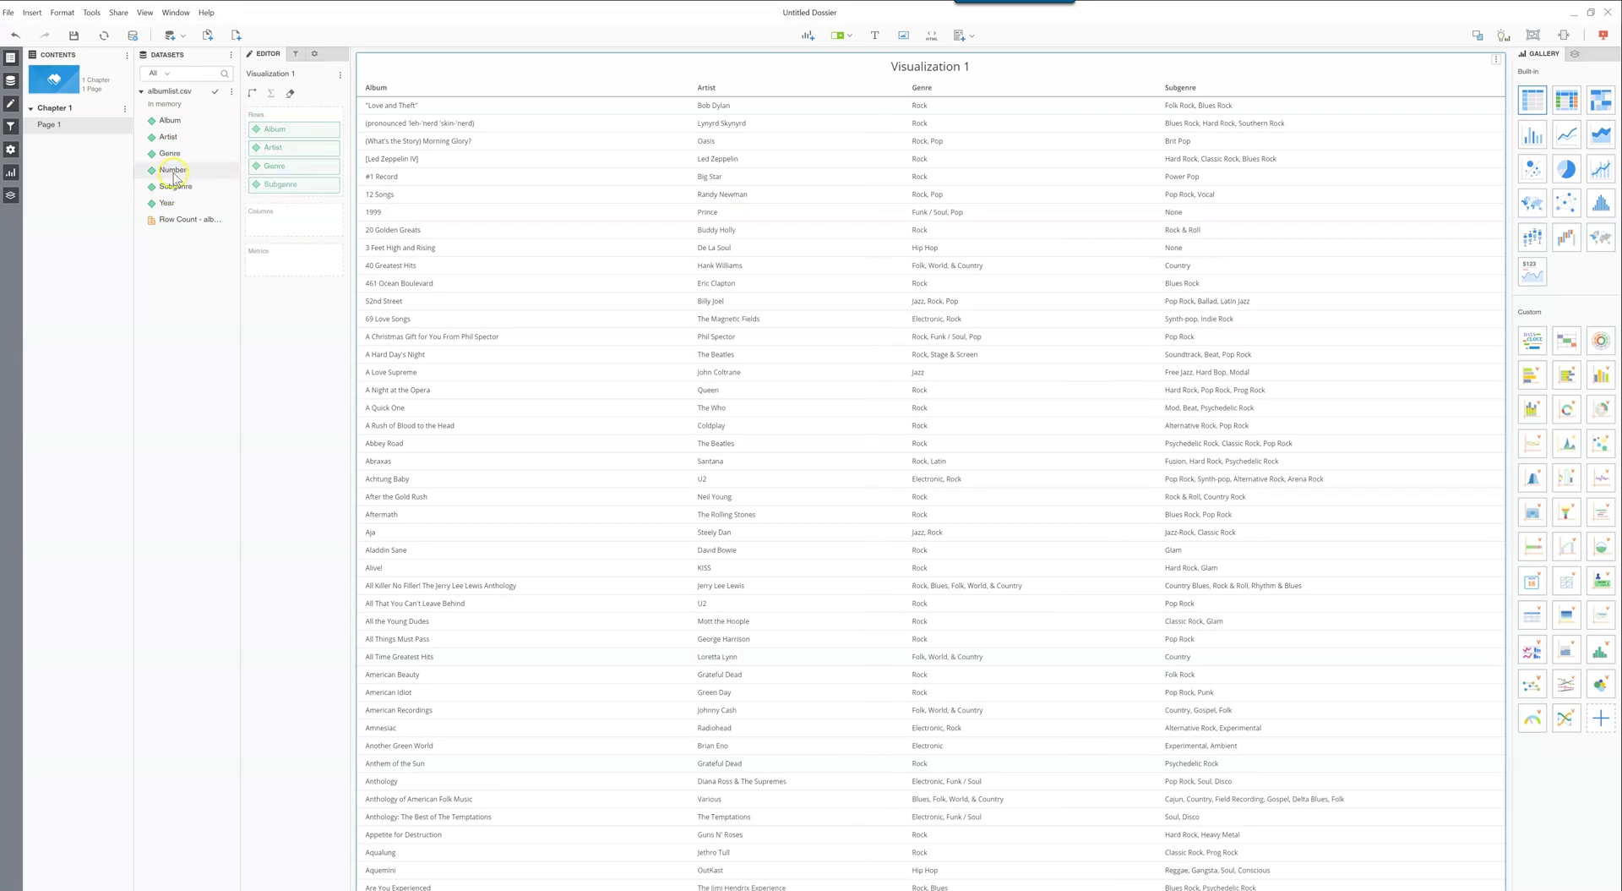
{"action": "left_click_drag", "start_coordinate": [172, 170], "coordinate": [304, 122]}
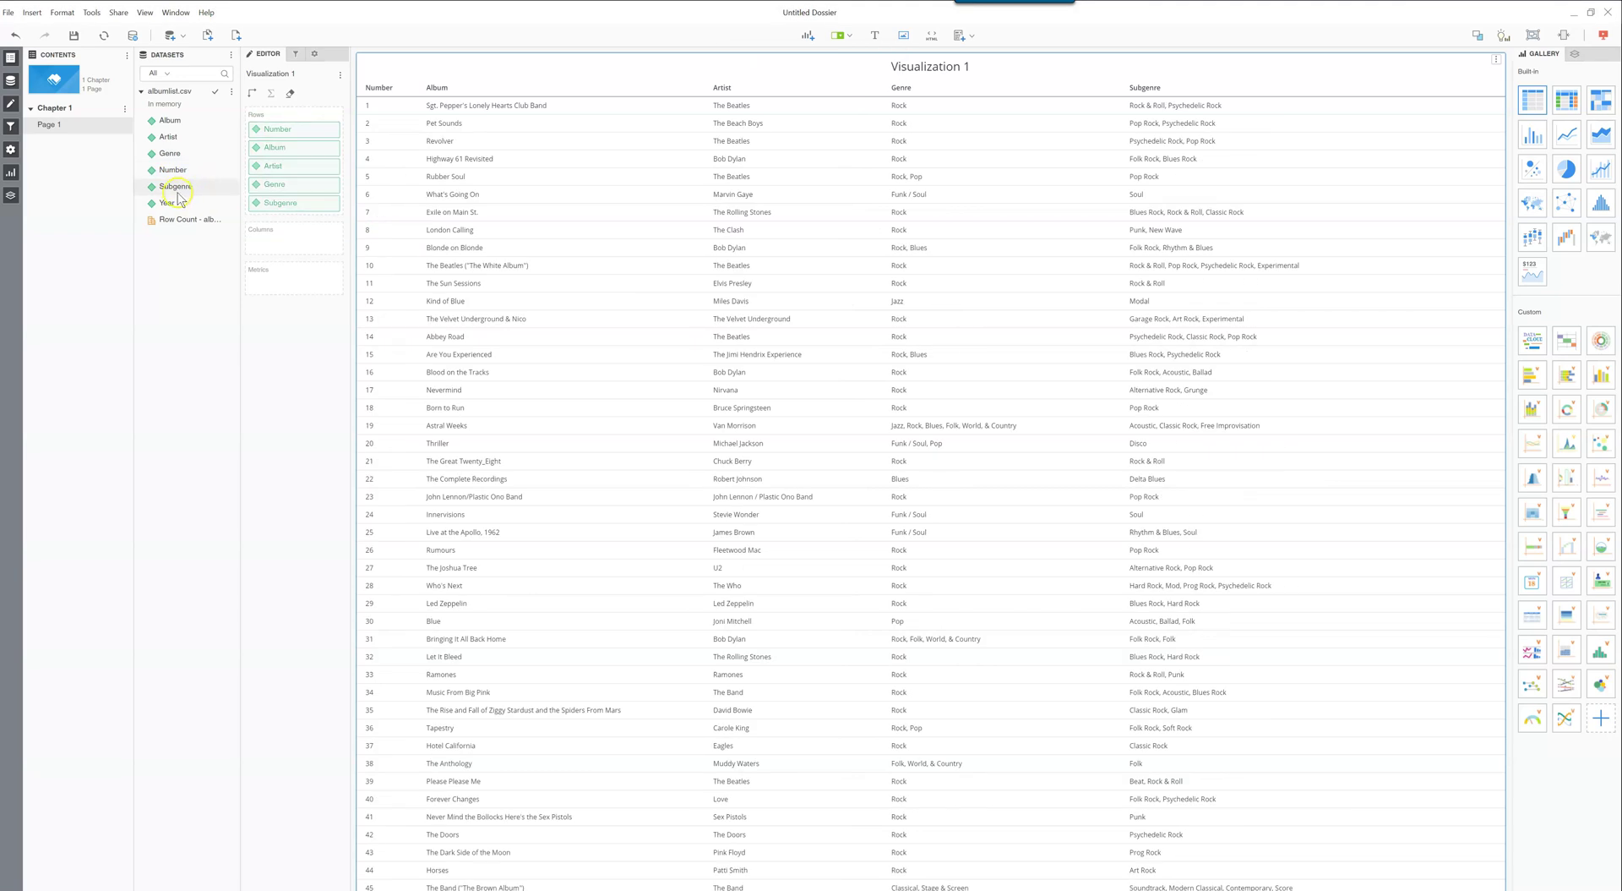
{"action": "left_click_drag", "start_coordinate": [166, 203], "coordinate": [292, 218]}
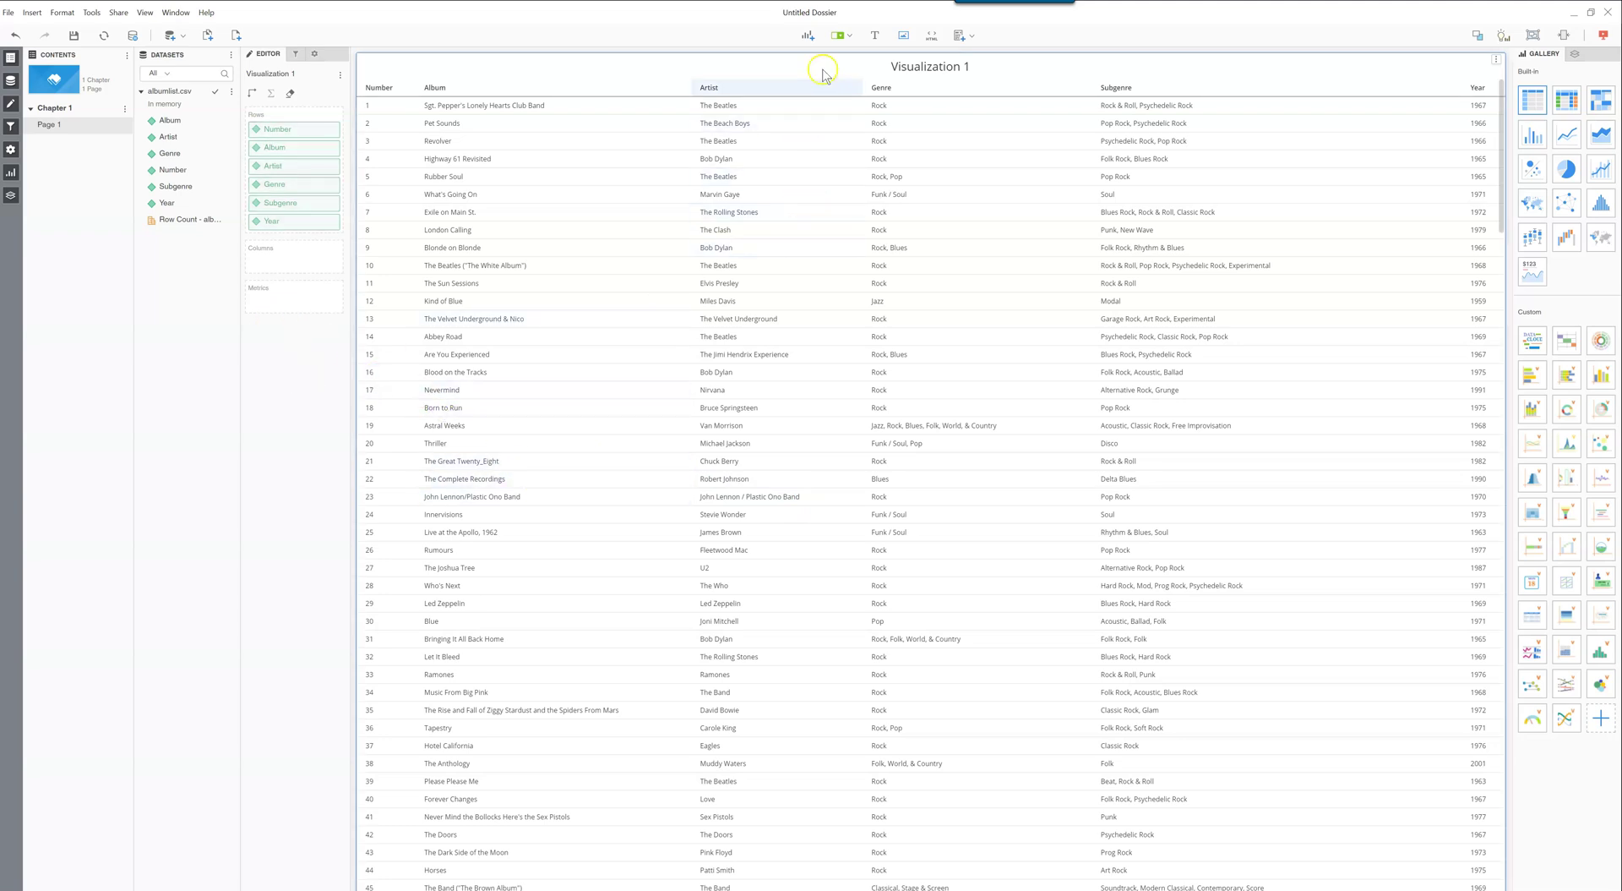
- Insert Visualization 2 below the grid as a bar chart of Row Count by Year
{"action": "left_click", "coordinate": [809, 37]}
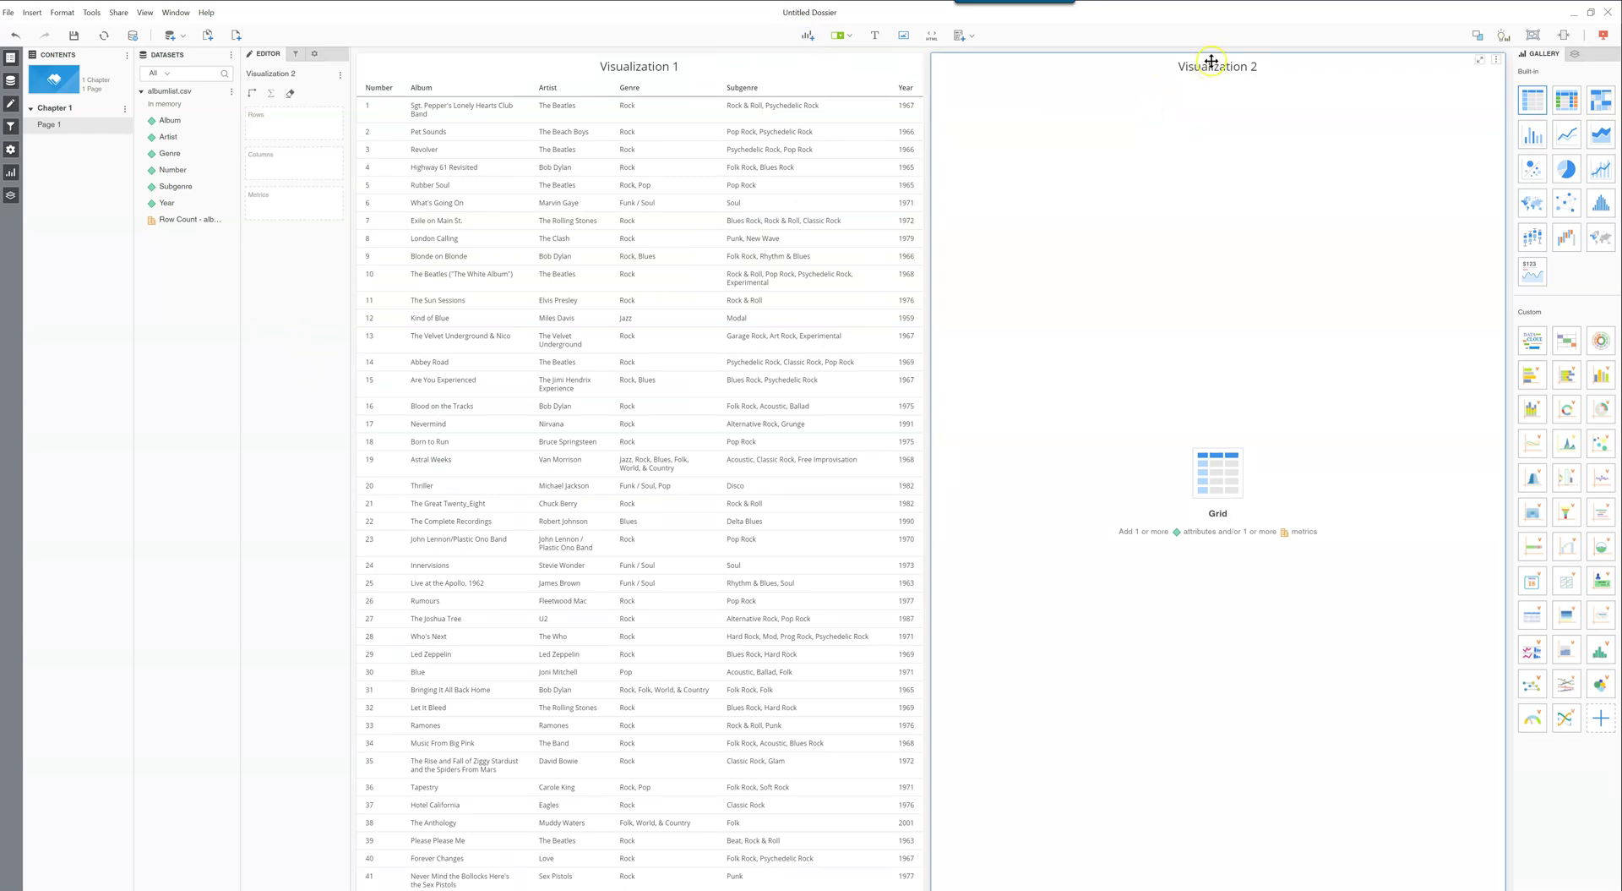
{"action": "left_click_drag", "start_coordinate": [1127, 310], "coordinate": [839, 872]}
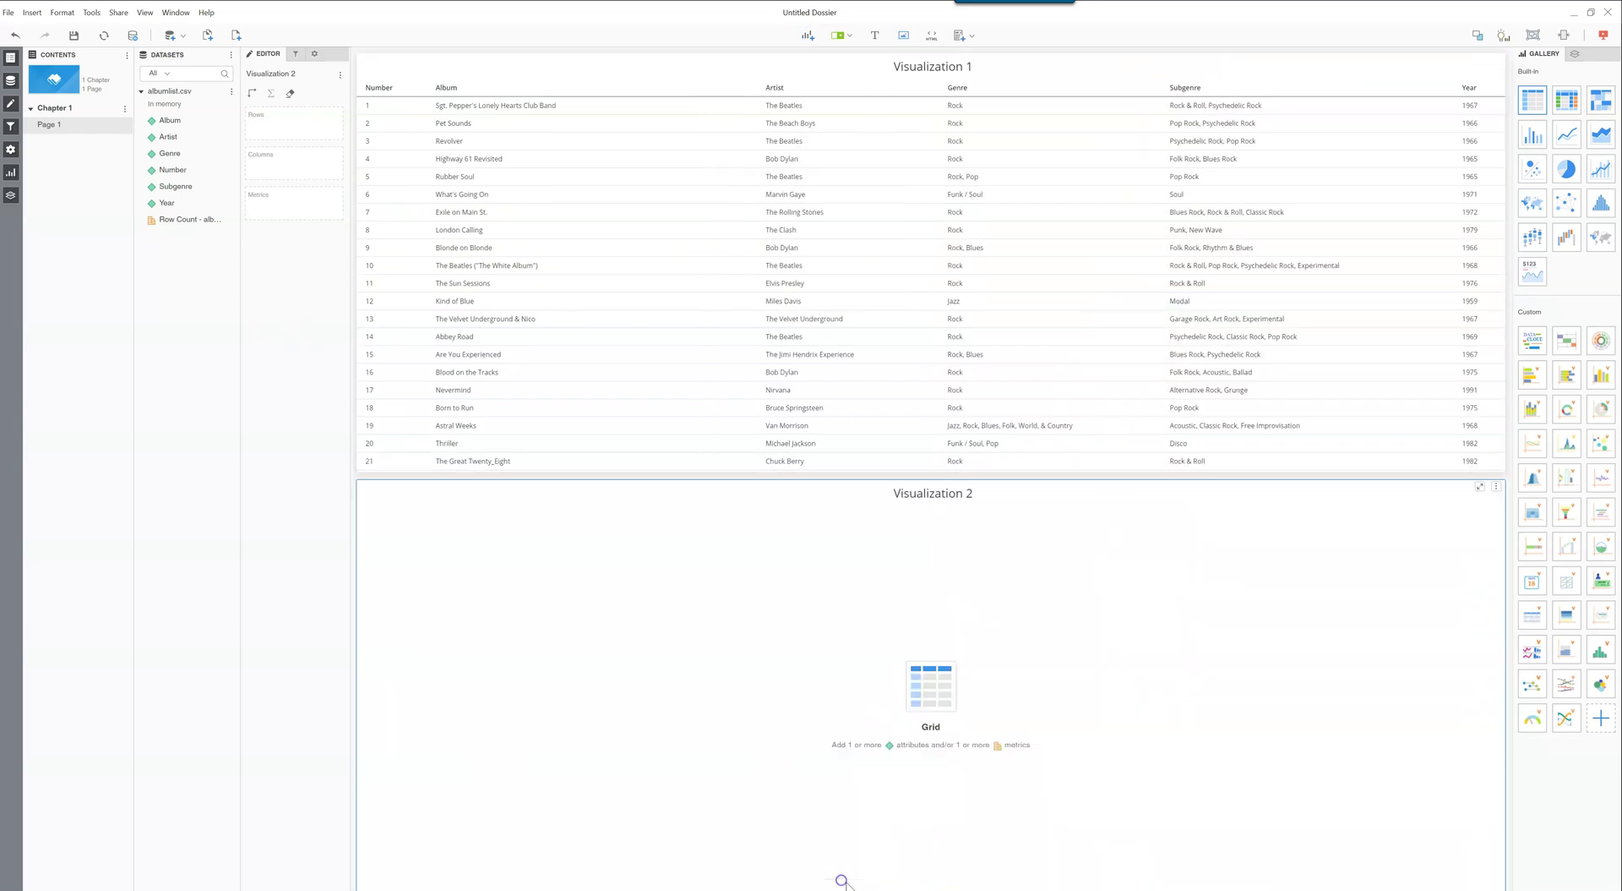
{"action": "left_click", "coordinate": [1537, 133]}
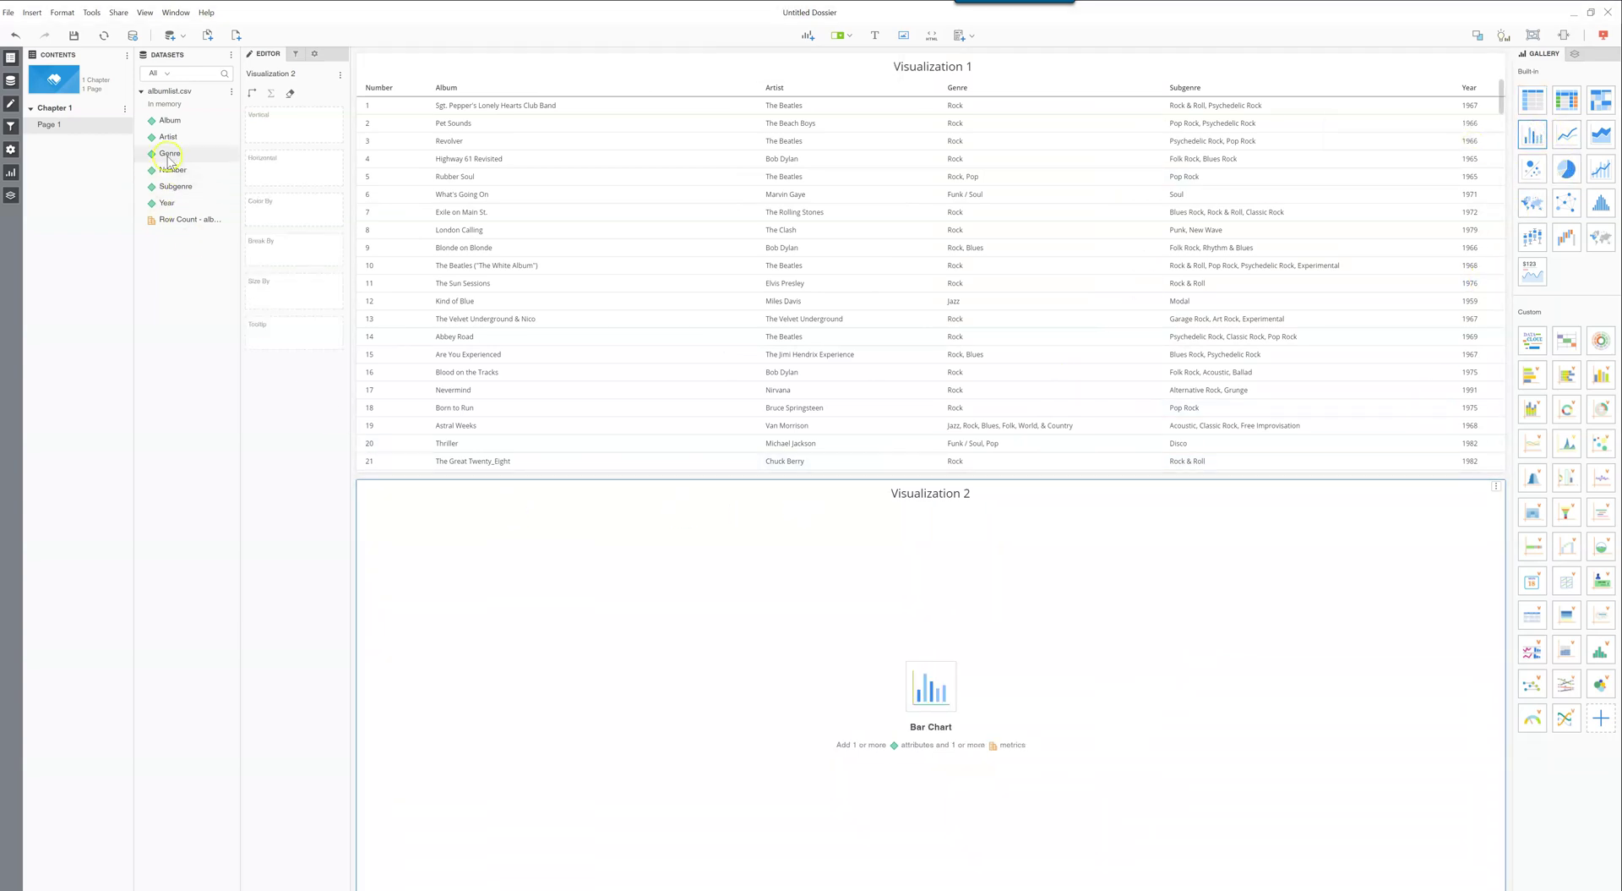
{"action": "left_click_drag", "start_coordinate": [171, 203], "coordinate": [271, 166]}
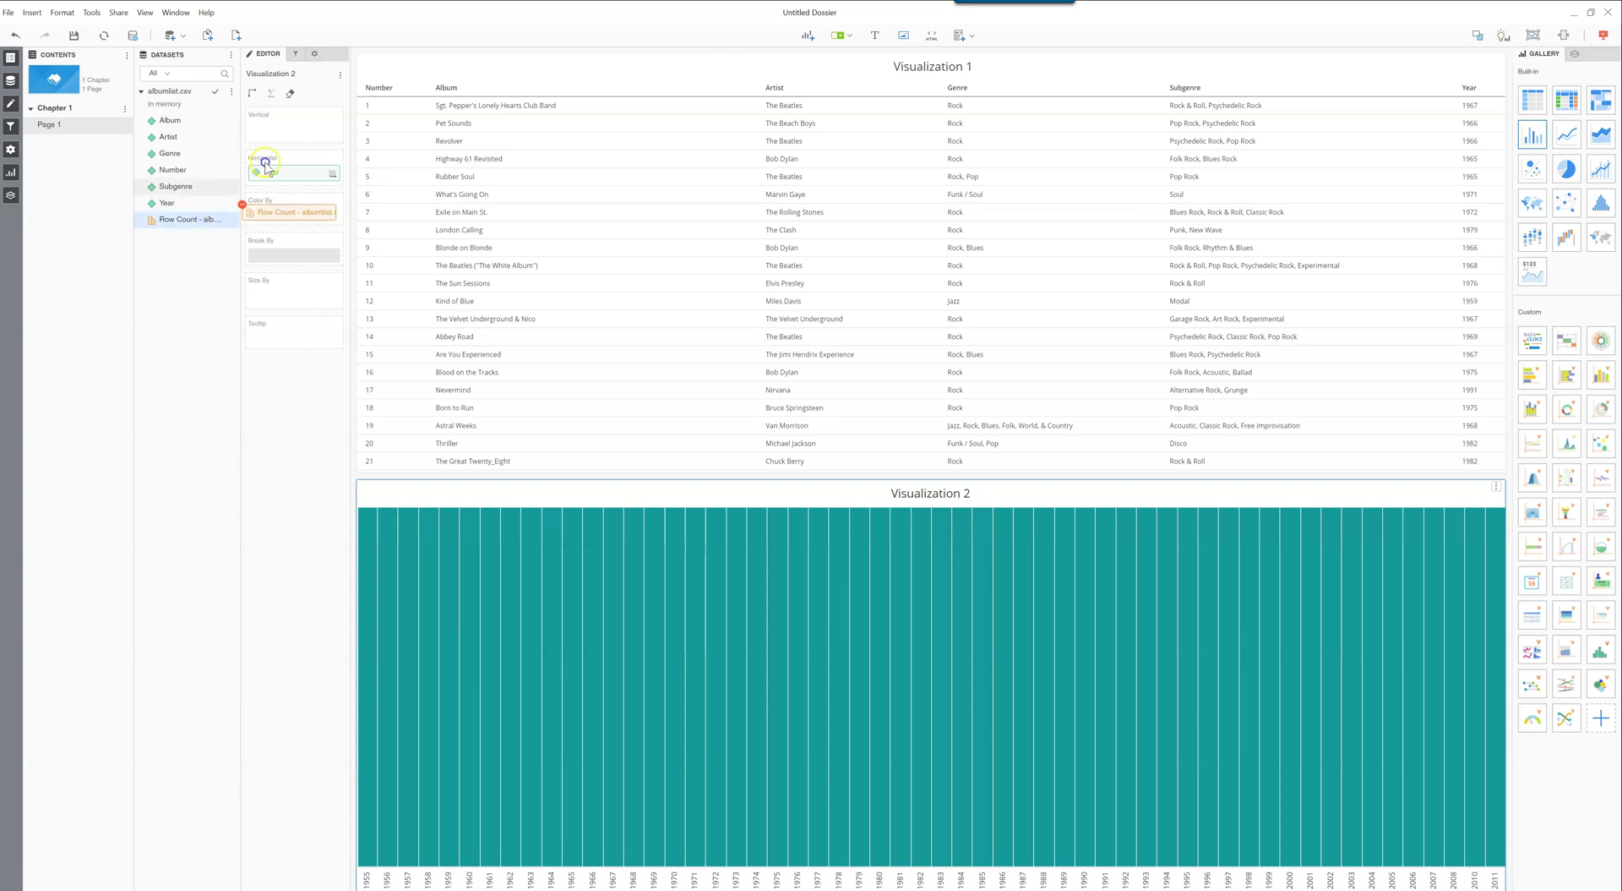
{"action": "left_click_drag", "start_coordinate": [270, 158], "coordinate": [292, 128]}
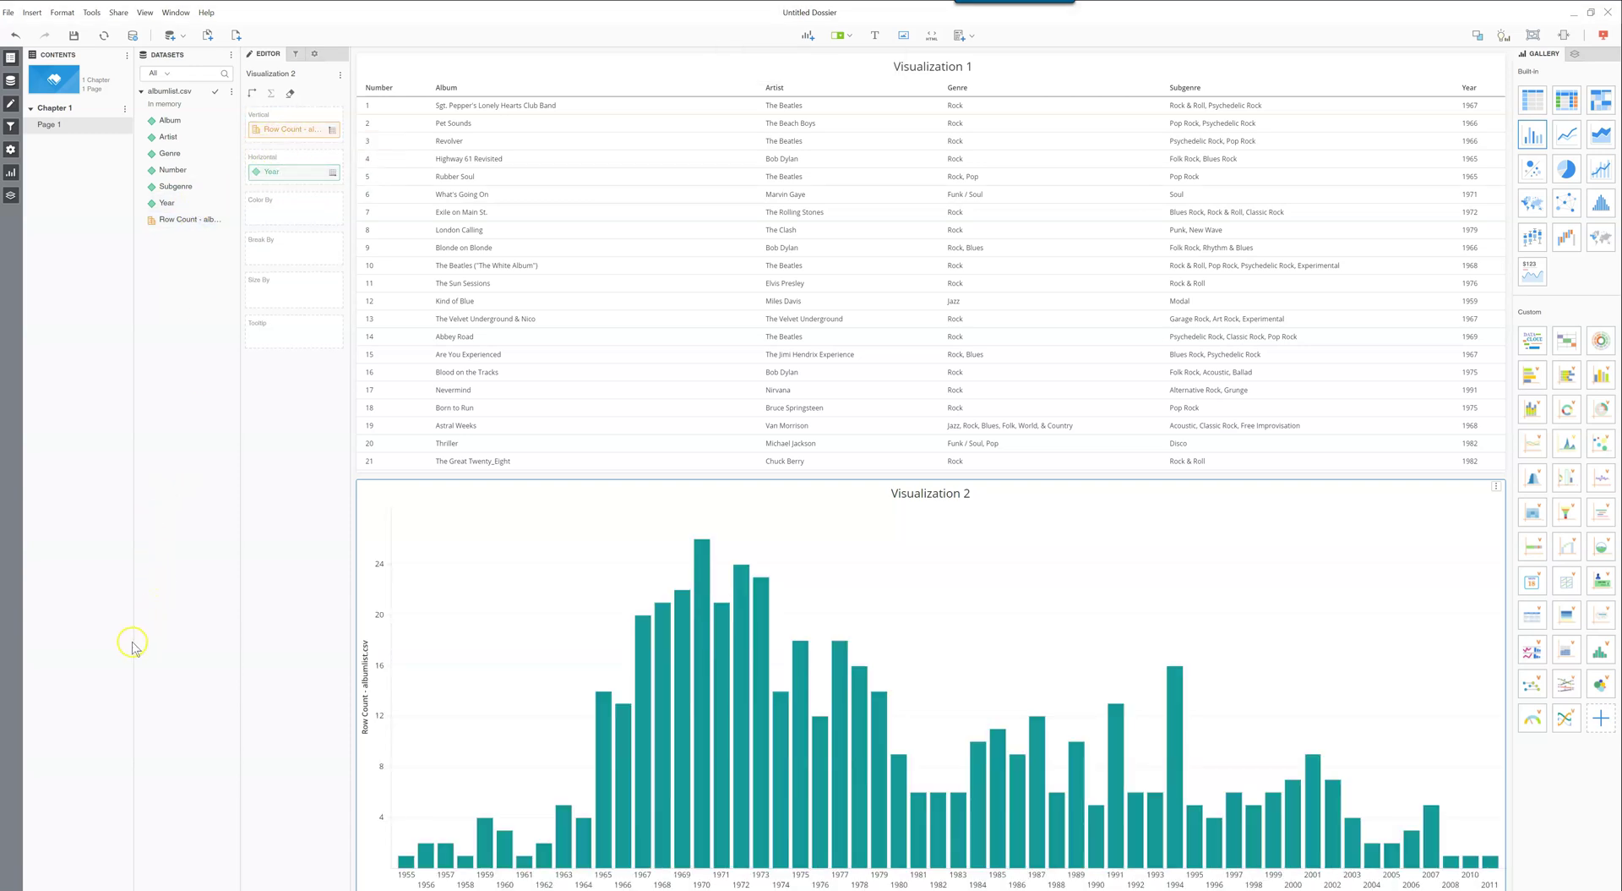
{"action": "mouse_move", "coordinate": [700, 549]}
{"action": "mouse_move", "coordinate": [651, 646]}
{"action": "left_click", "coordinate": [797, 574]}
- Add a Genre filter to Chapter 1 and narrow it to Jazz only
{"action": "left_click", "coordinate": [292, 55]}
{"action": "left_click_drag", "start_coordinate": [166, 158], "coordinate": [283, 152]}
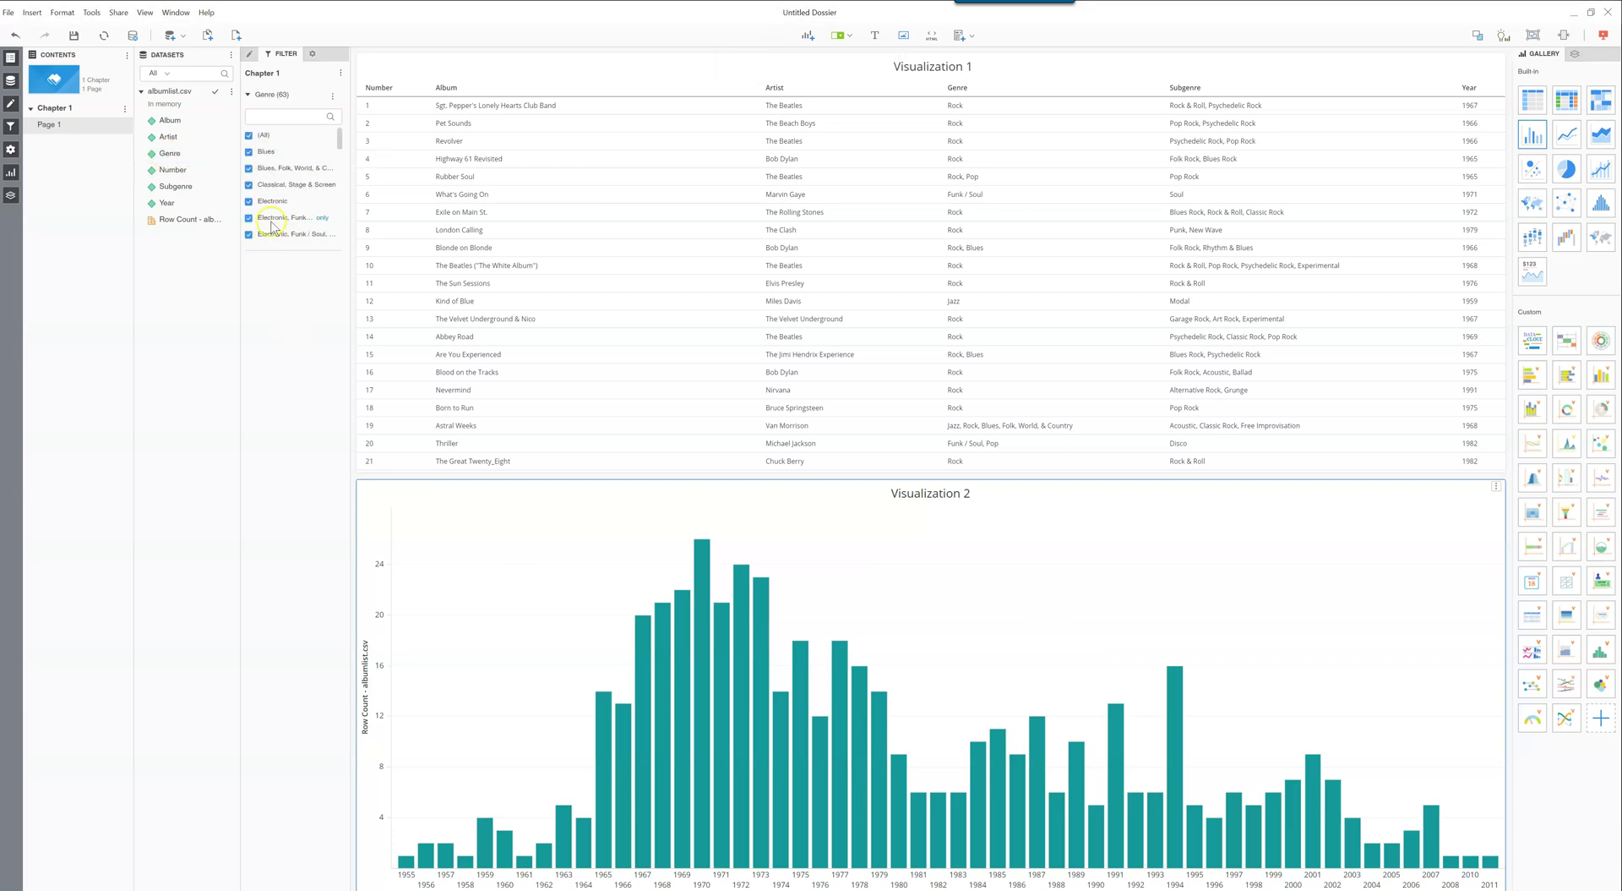
{"action": "scroll", "coordinate": [342, 169], "scroll_direction": "down", "scroll_amount": 5}
{"action": "scroll", "coordinate": [342, 190], "scroll_direction": "down", "scroll_amount": 5}
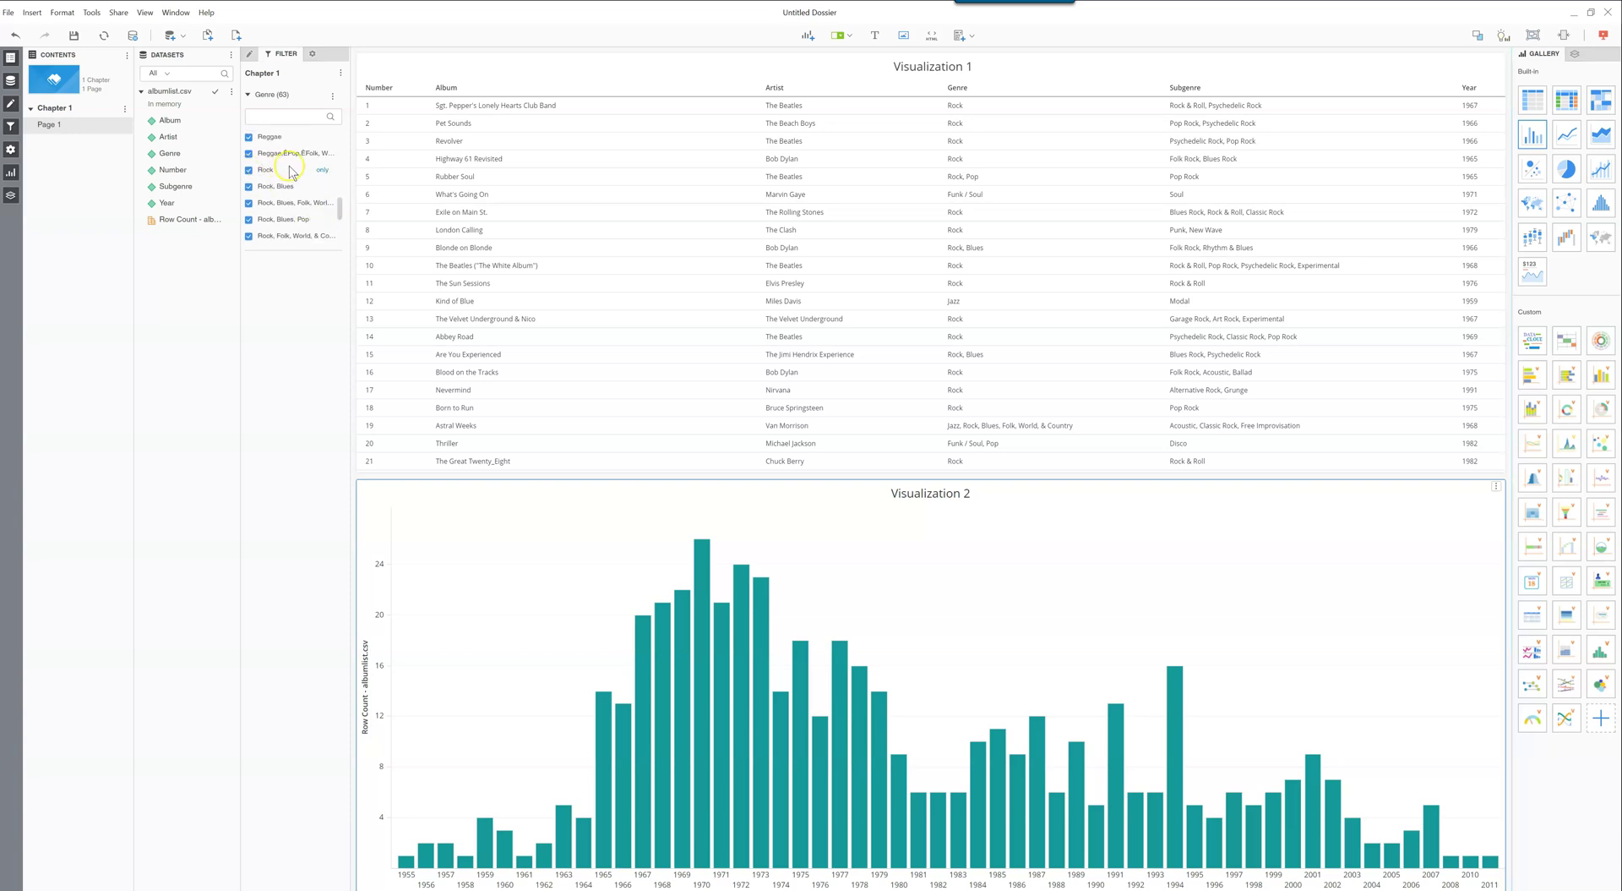
{"action": "left_click", "coordinate": [321, 173]}
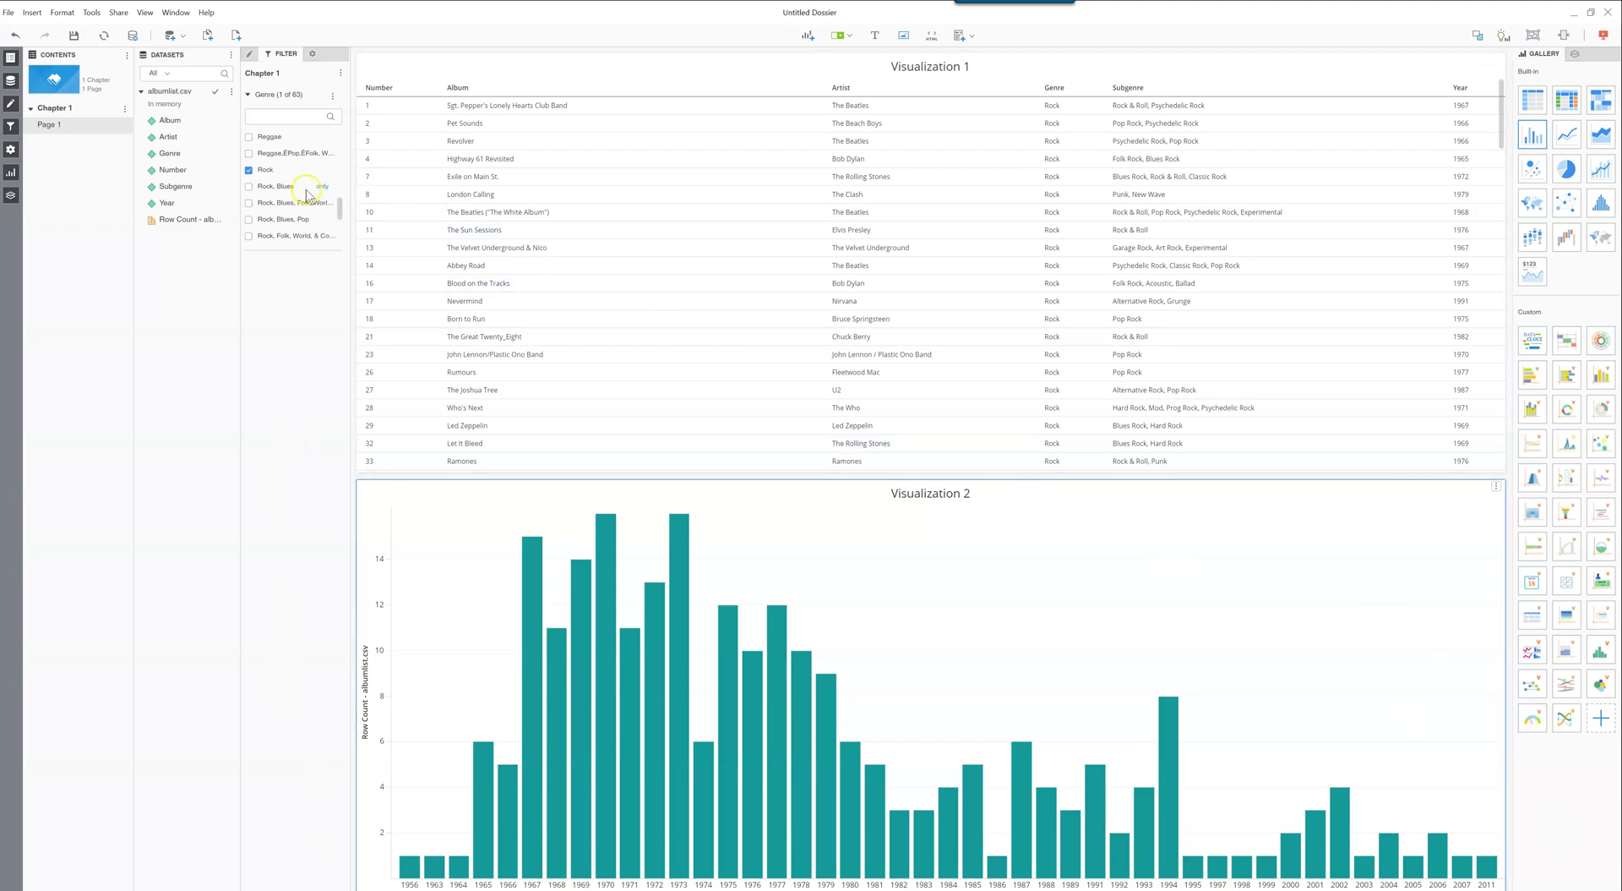
{"action": "scroll", "coordinate": [300, 203], "scroll_direction": "down", "scroll_amount": 5}
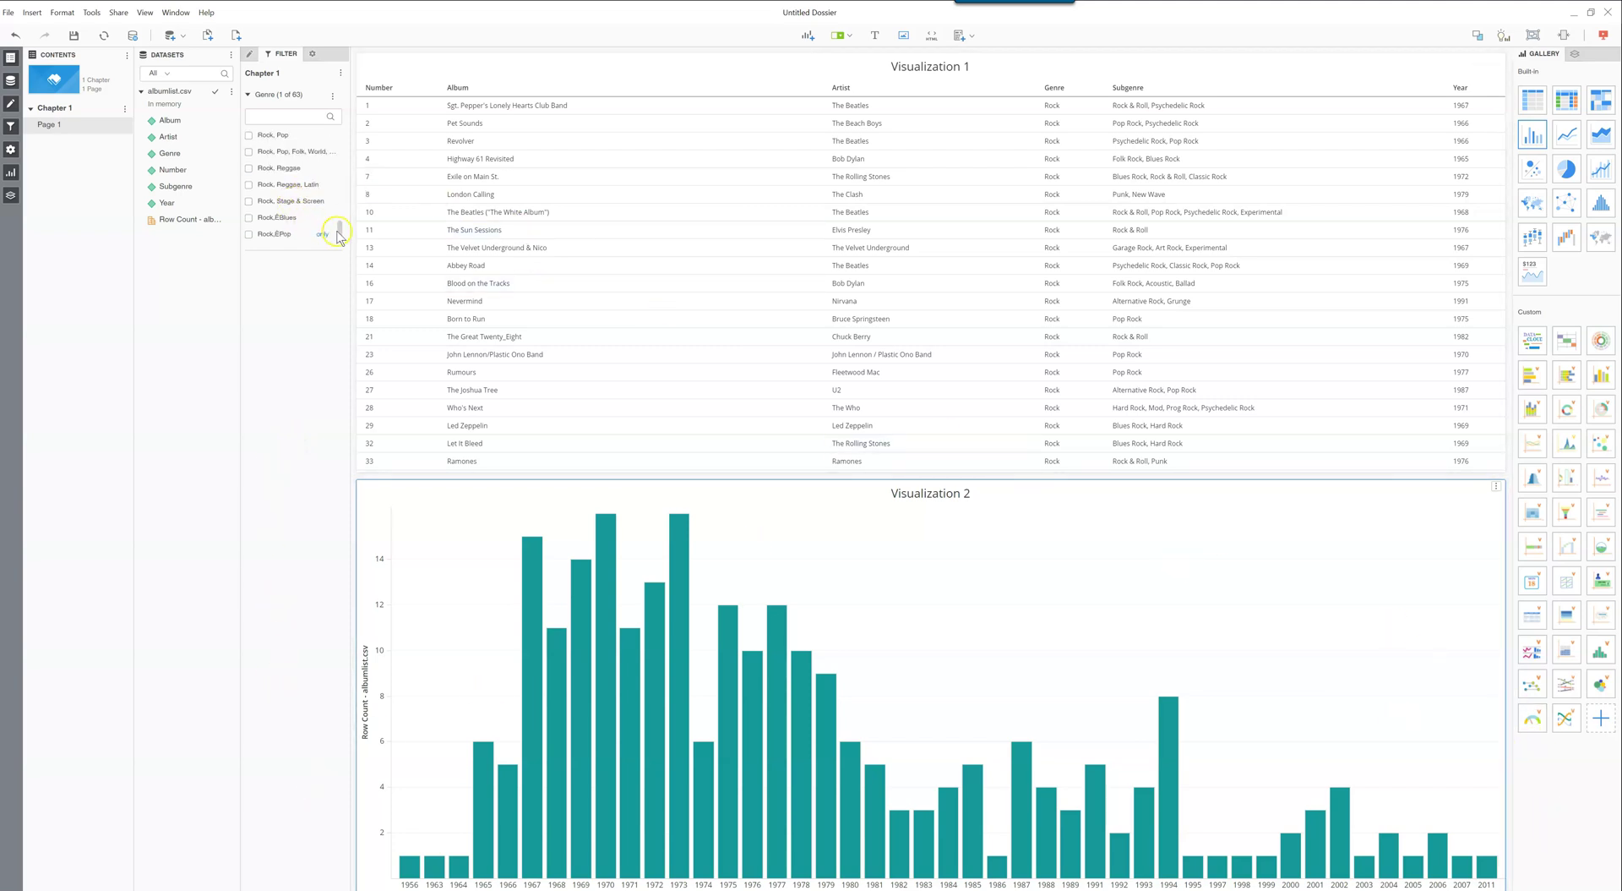
{"action": "left_click_drag", "start_coordinate": [340, 224], "coordinate": [340, 179]}
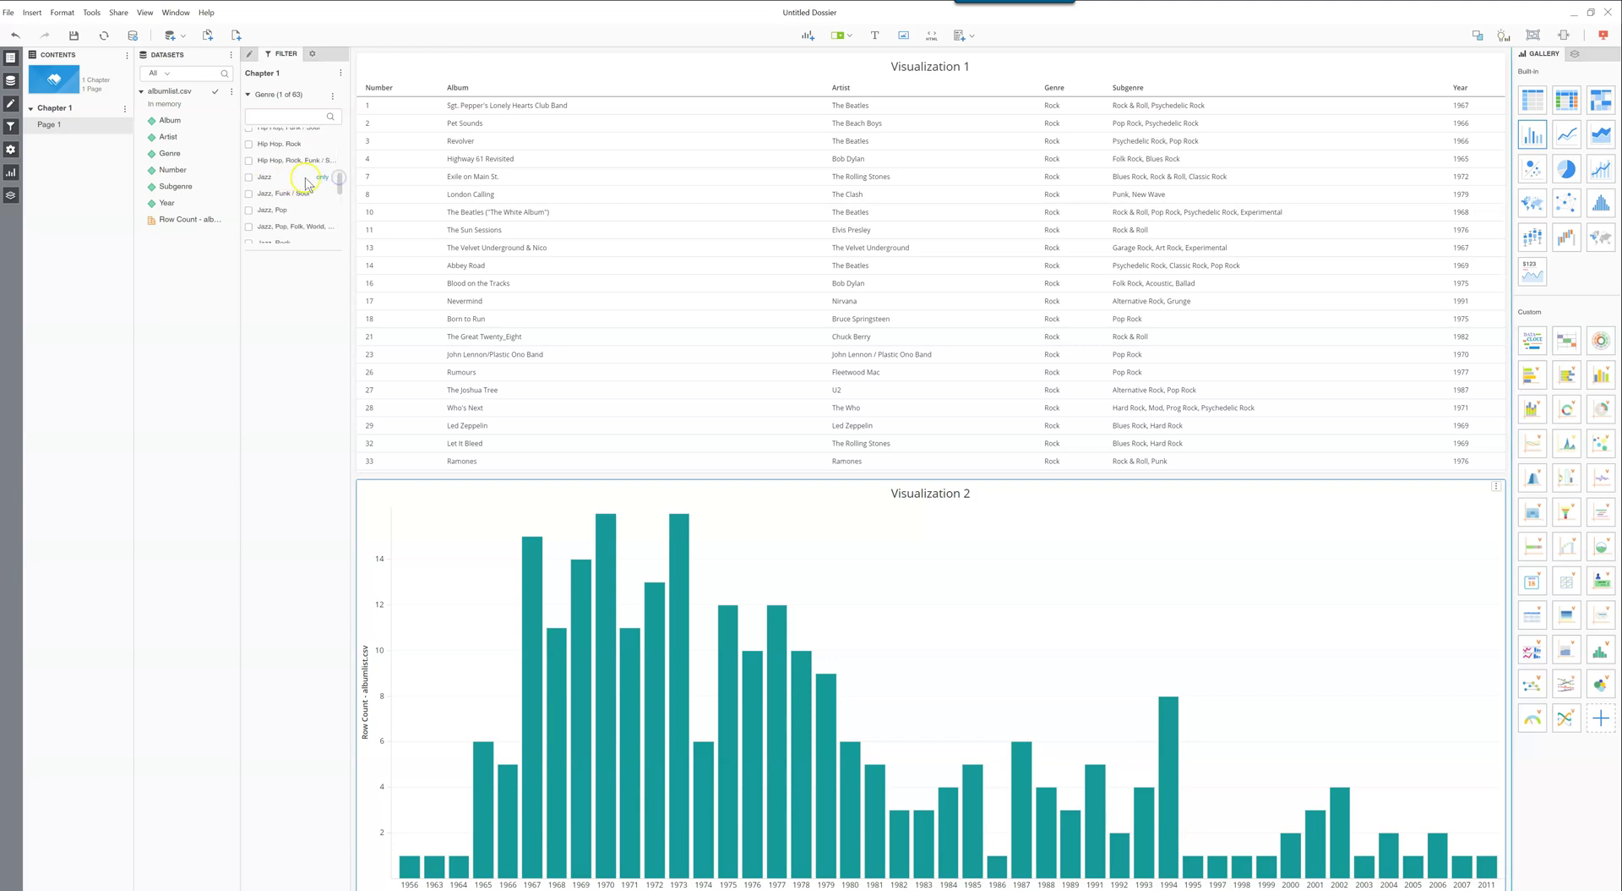
{"action": "left_click", "coordinate": [323, 175]}
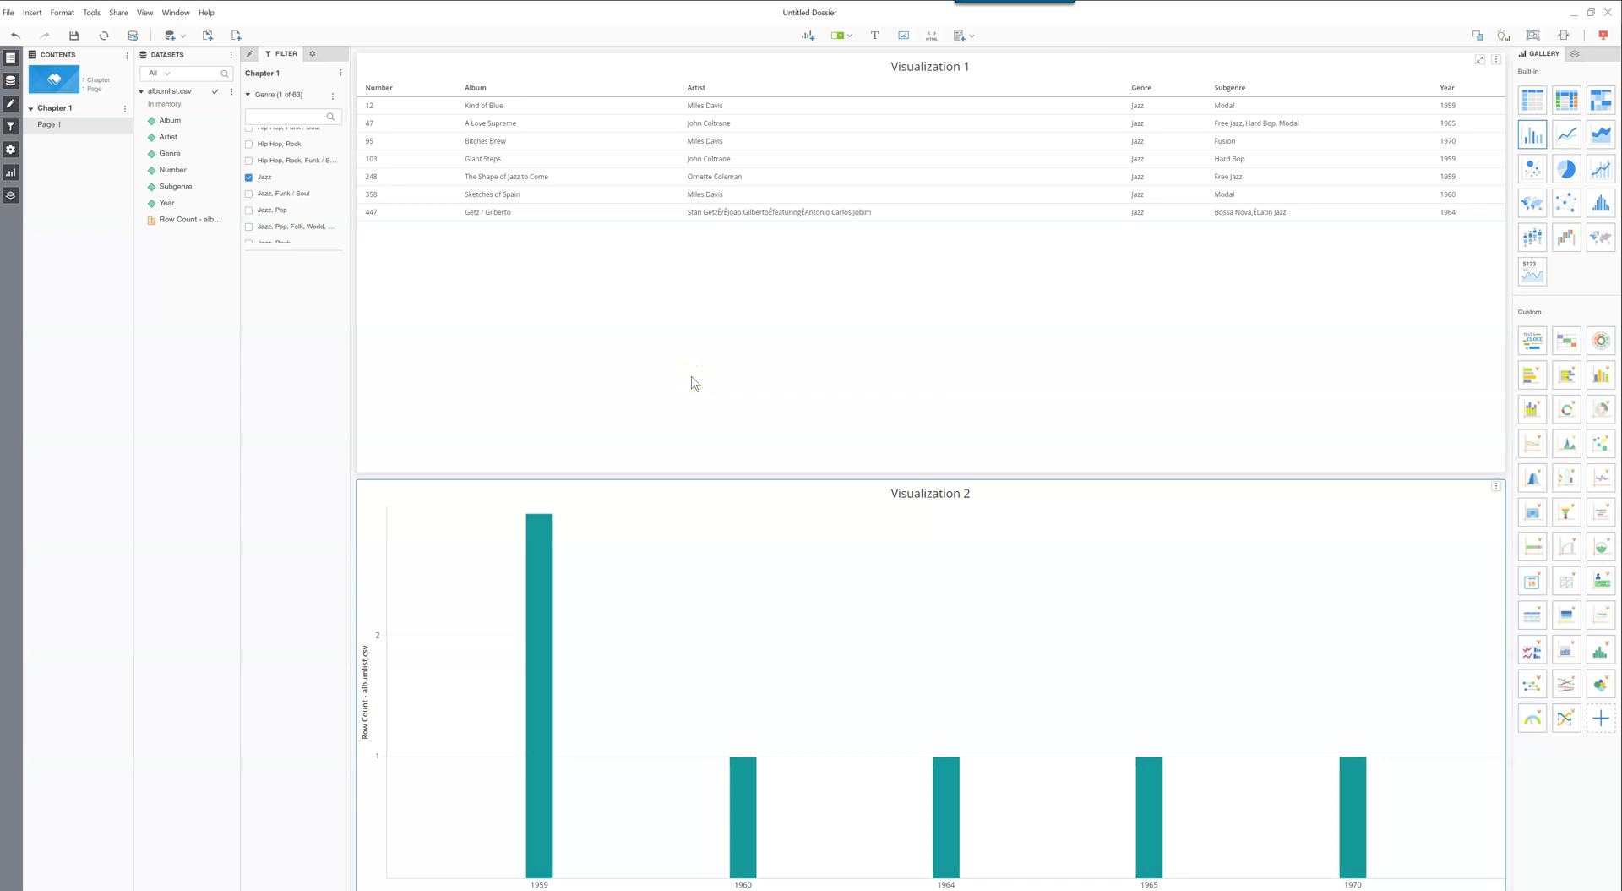
{"action": "left_click", "coordinate": [691, 382]}
{"action": "left_click", "coordinate": [623, 373]}
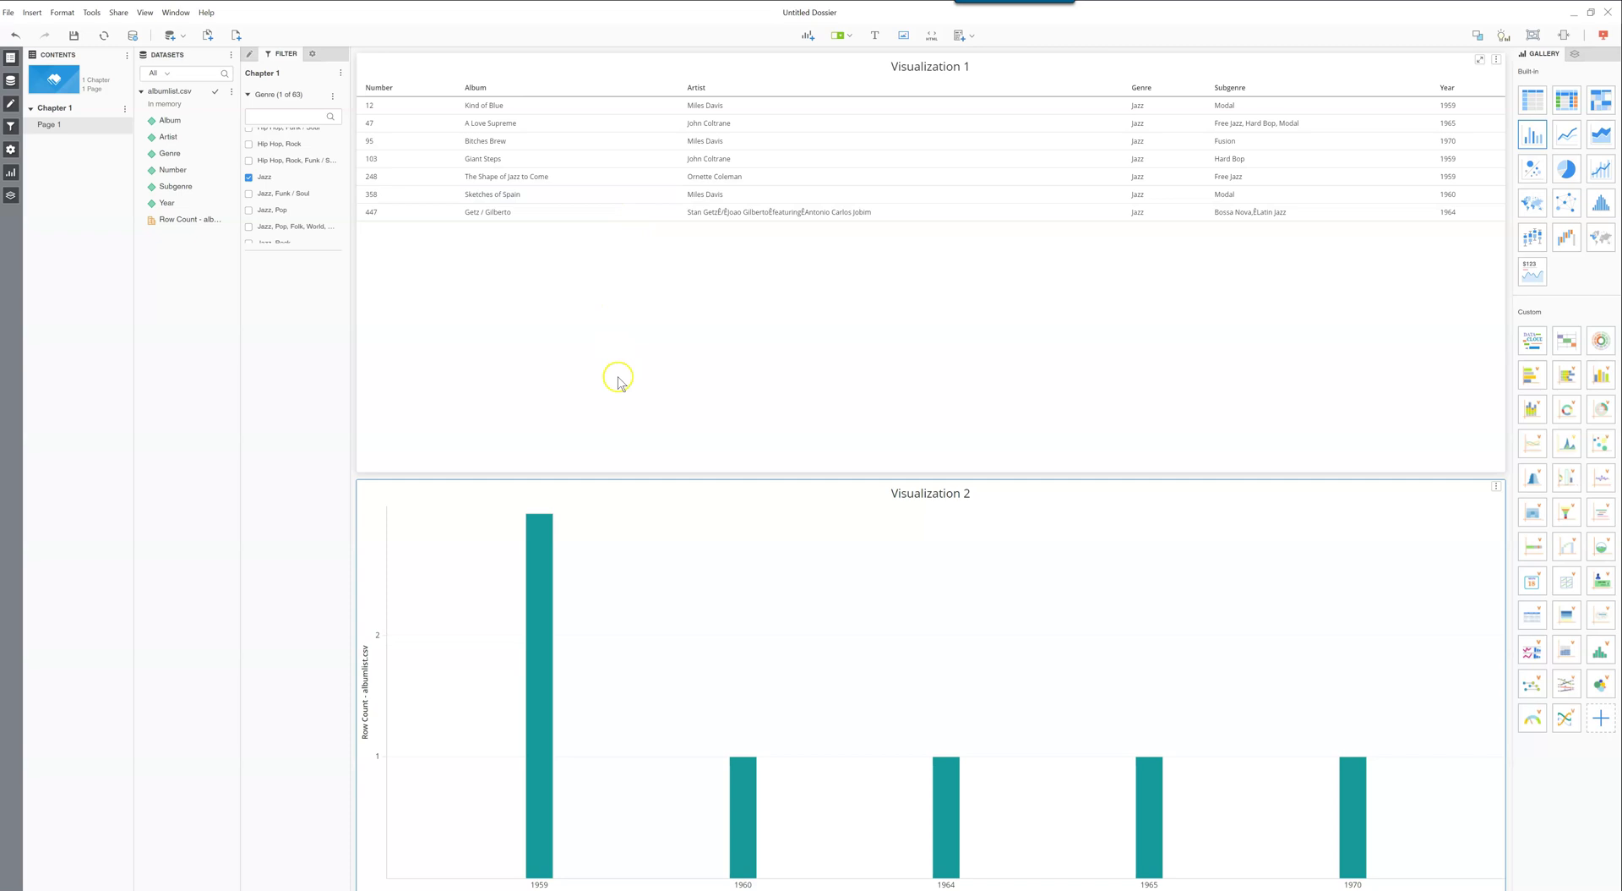